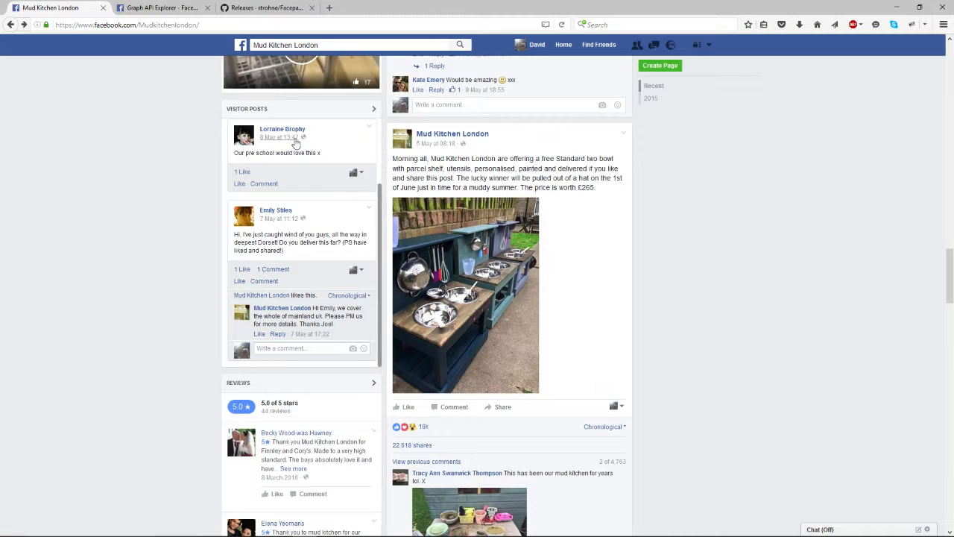
- Search the web for facepager in the browser tab showing the GitHub releases page
mouse_move(293, 134)
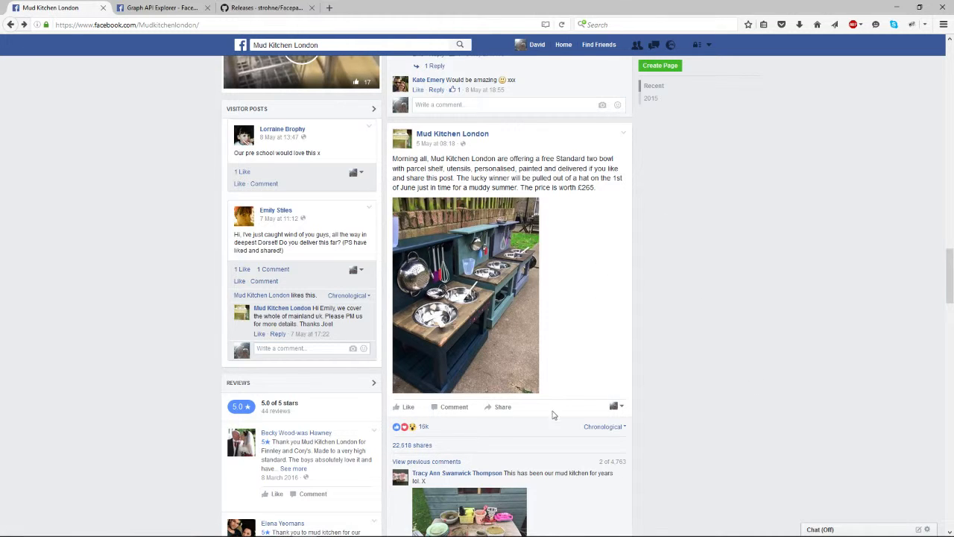
click(263, 8)
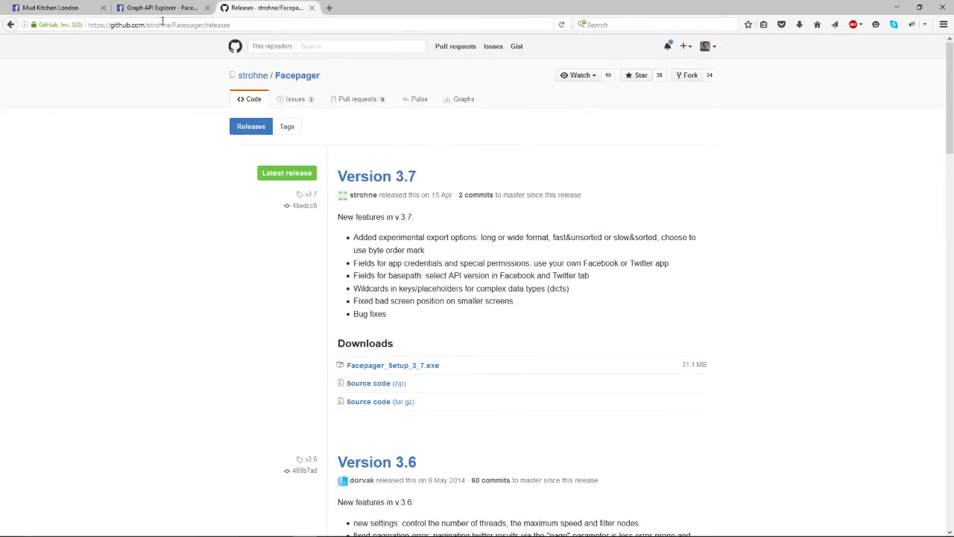
drag(158, 25, 162, 35)
drag(242, 25, 23, 11)
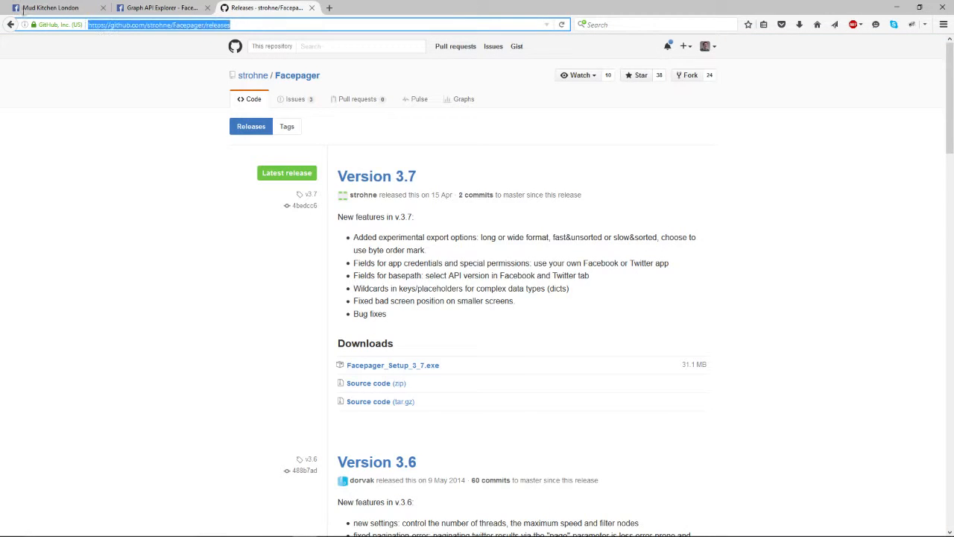
text(facepager)
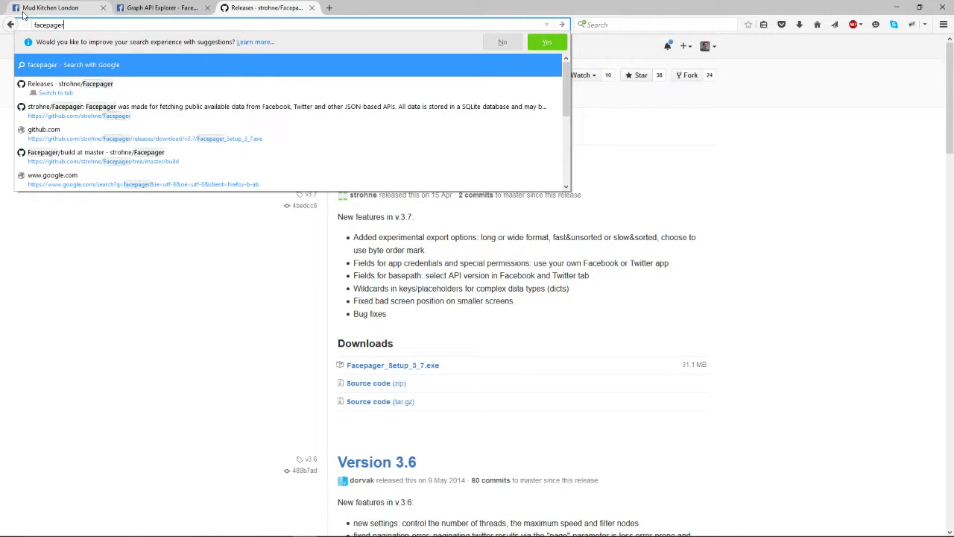
key(Return)
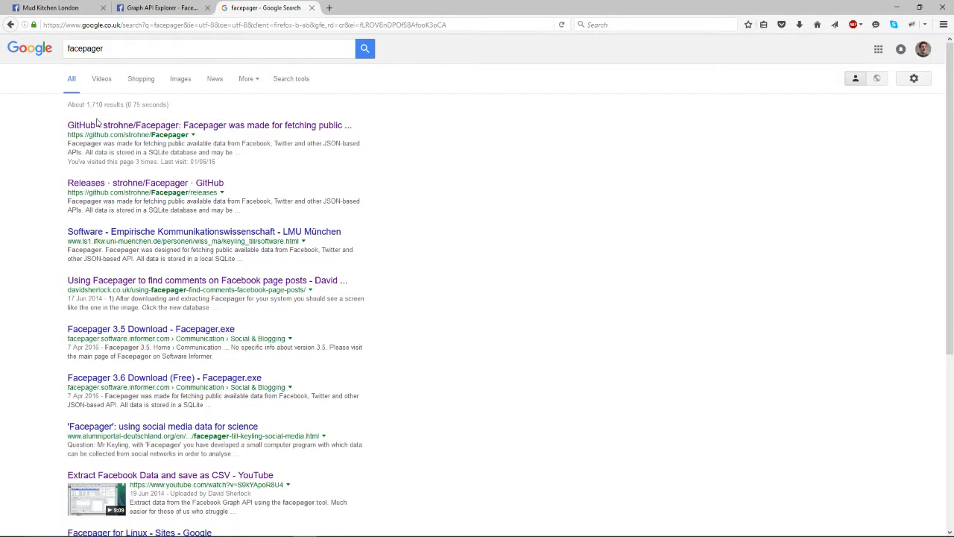
- Open the strohne/Facepager GitHub repository from the search results and go to its releases page
click(218, 127)
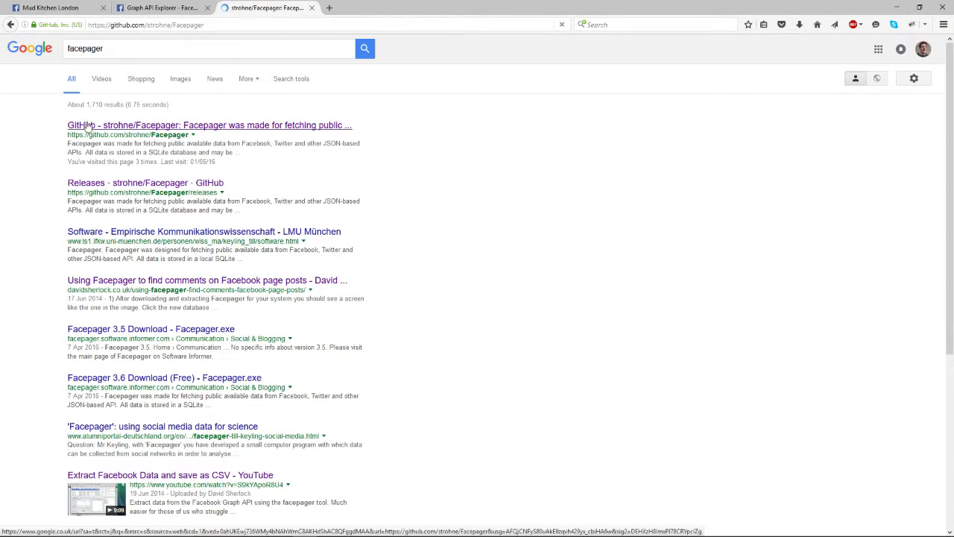
scroll(118, 345, down, 4)
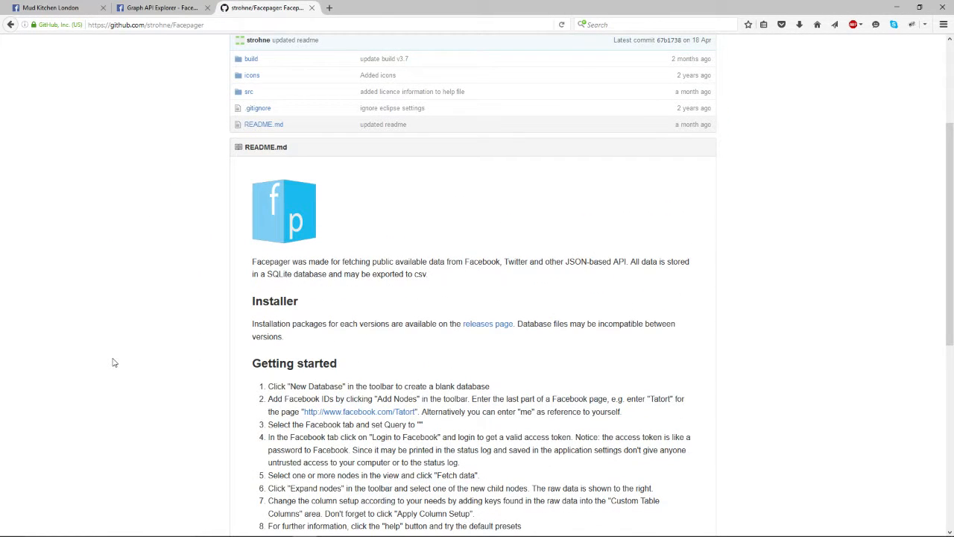
click(498, 325)
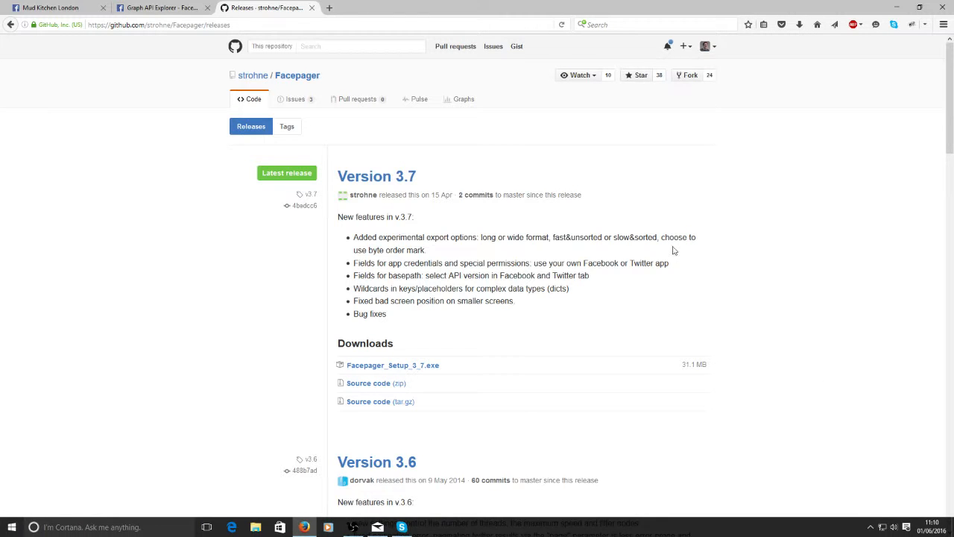
- Launch the installed Facepager application and close its Facebook login window without entering credentials
click(12, 527)
click(42, 506)
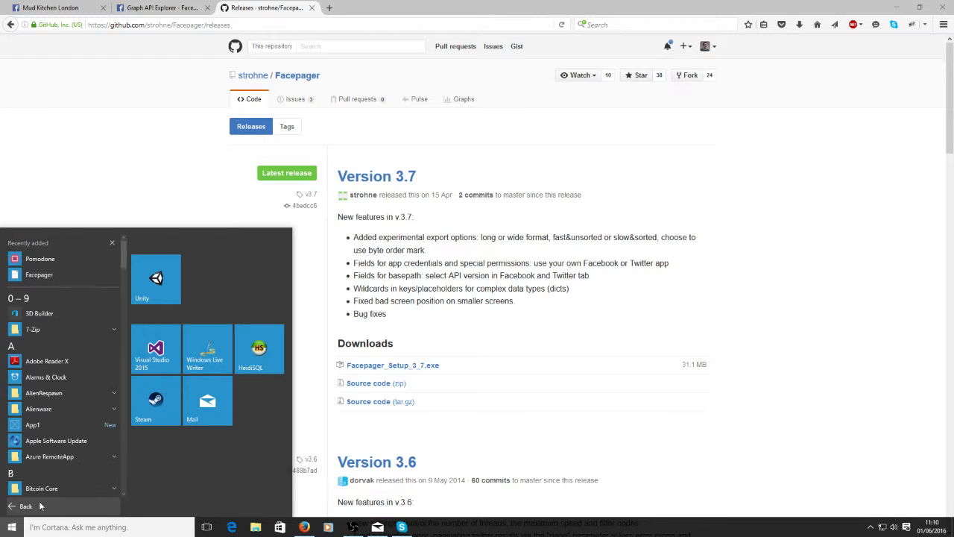
click(42, 277)
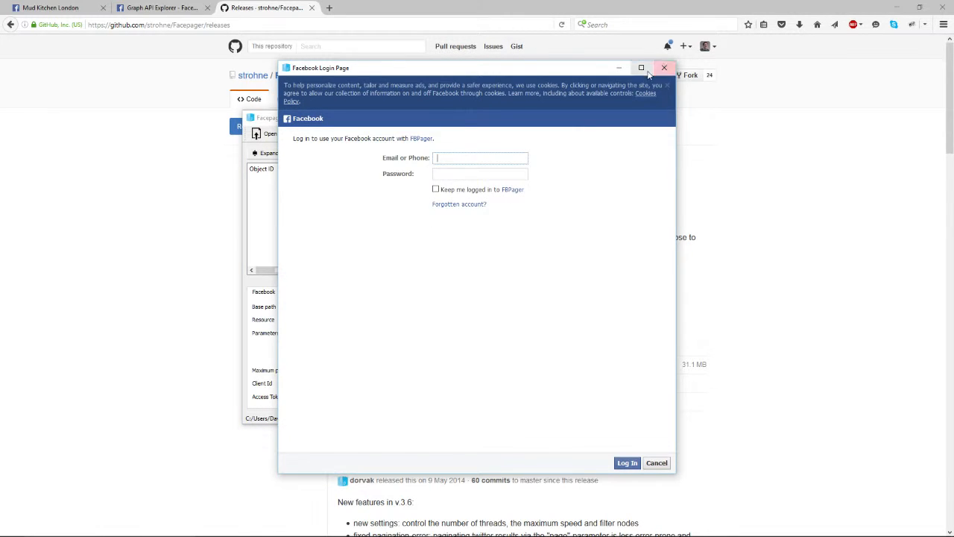
click(660, 69)
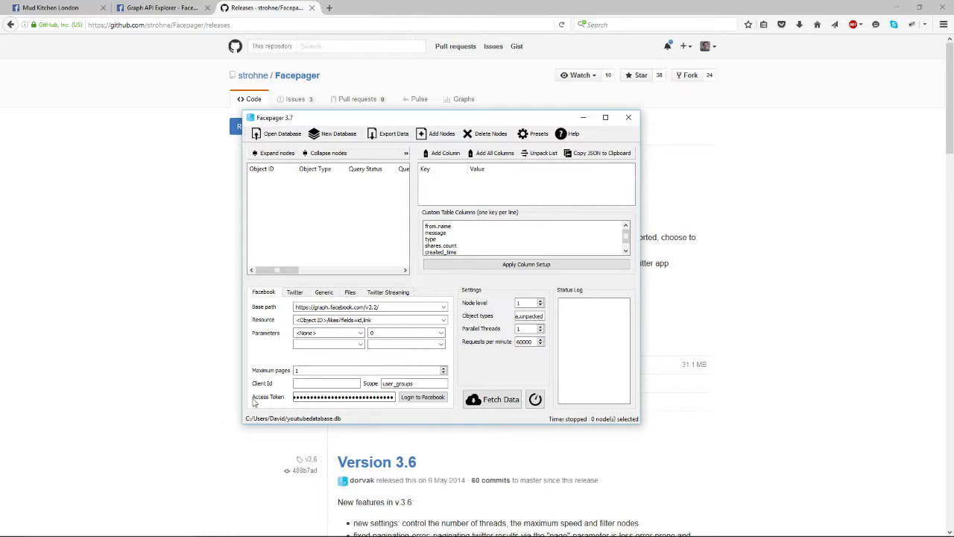
click(301, 397)
click(445, 307)
click(445, 308)
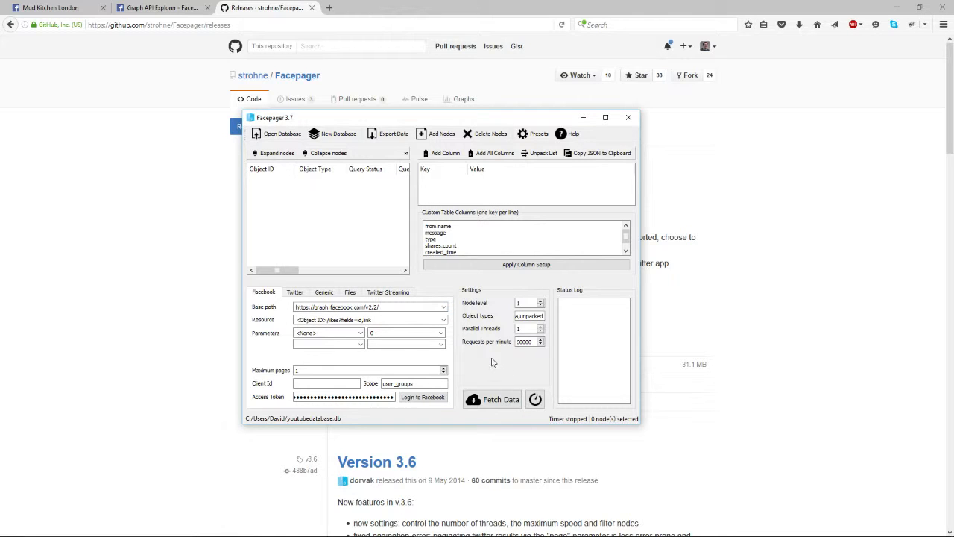
- Create a new database saved as youtubedatabase.db, overwriting the existing file of that name
click(331, 135)
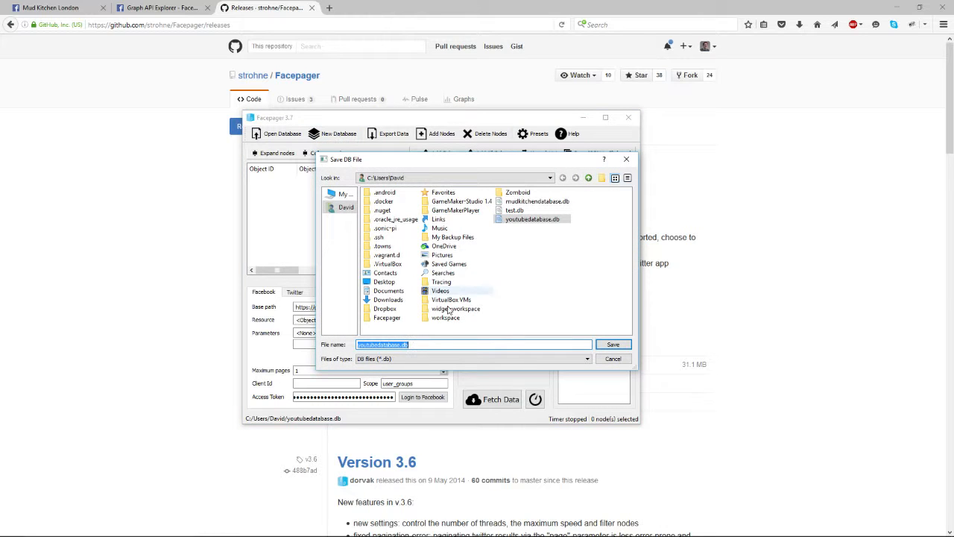
click(430, 346)
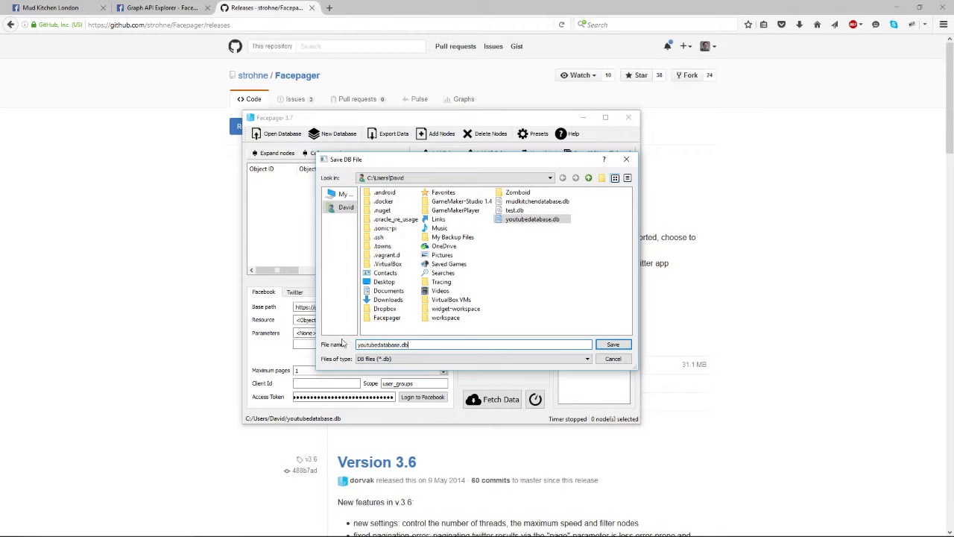
click(612, 344)
click(478, 284)
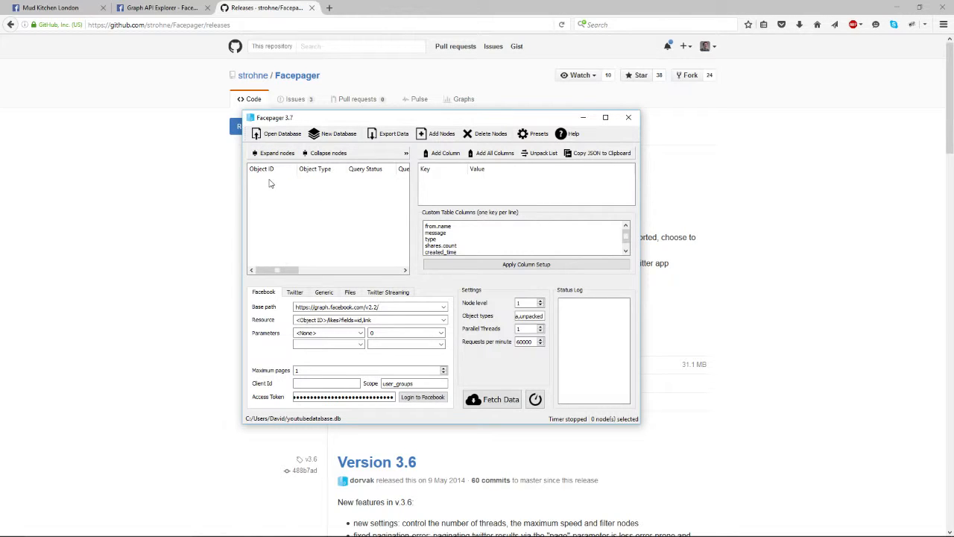
- In the browser, open Mud Kitchen London's 5 May giveaway post on Facebook and copy the post ID from its URL
click(49, 11)
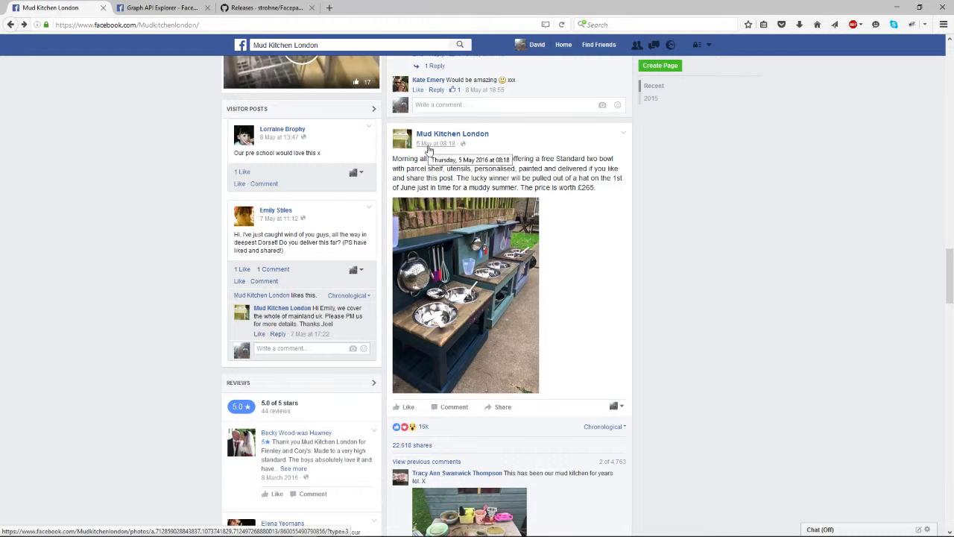
mouse_move(444, 140)
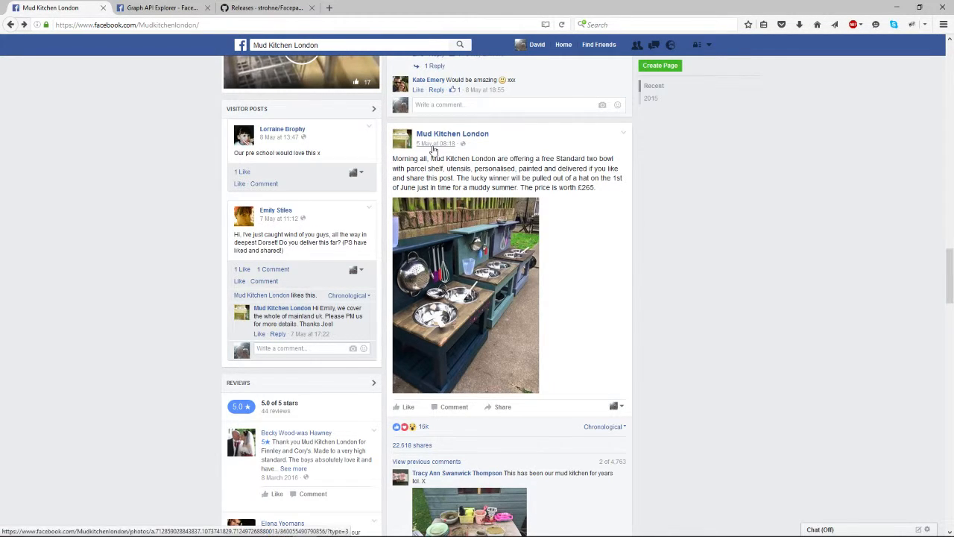
click(430, 144)
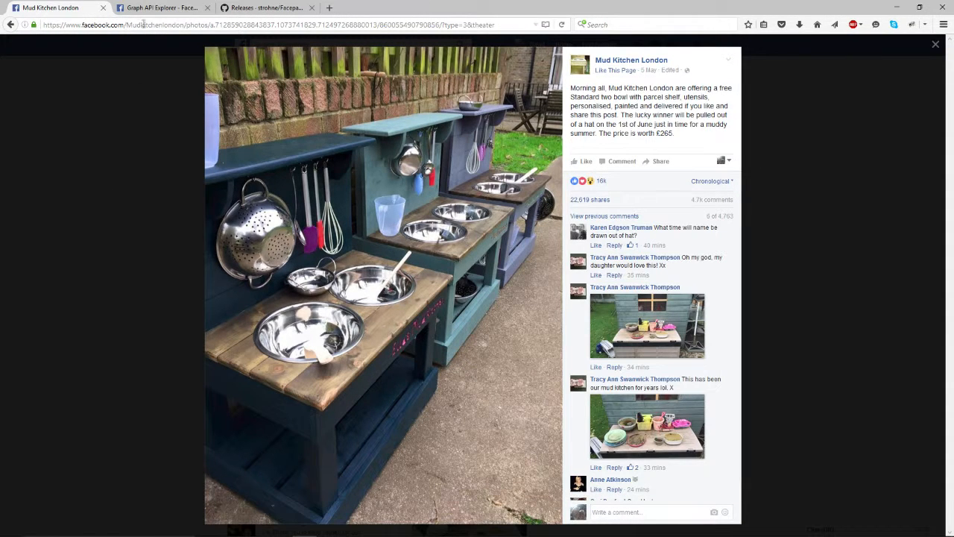
click(441, 25)
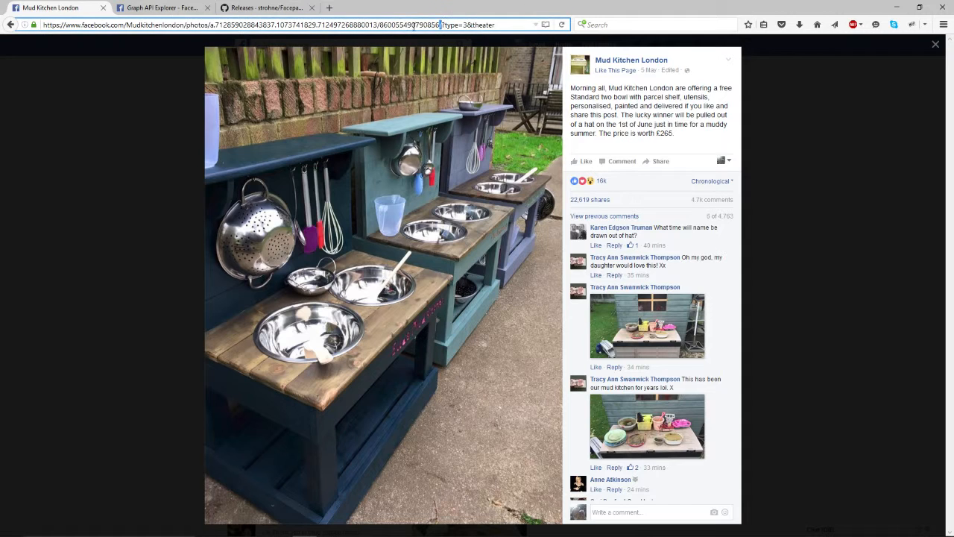
double_click(403, 25)
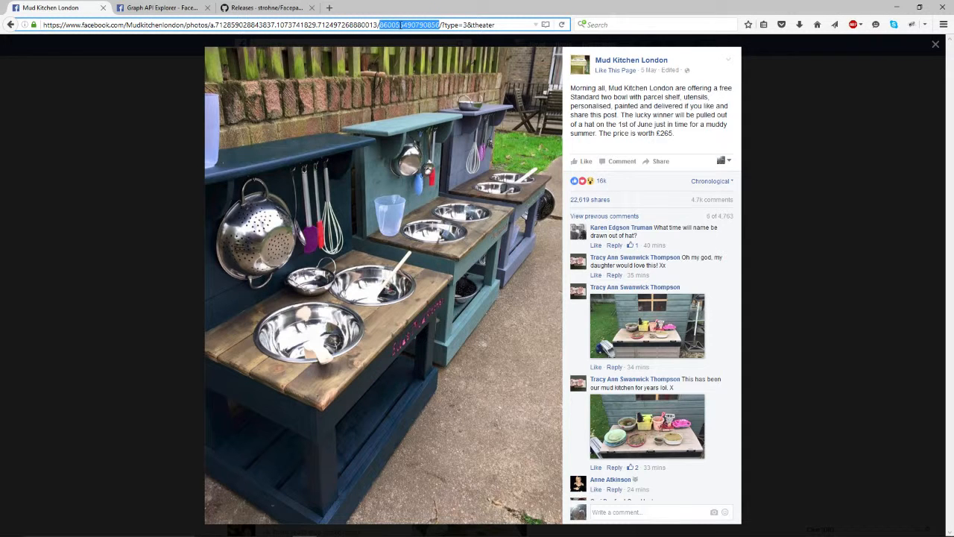
right_click(403, 25)
click(426, 57)
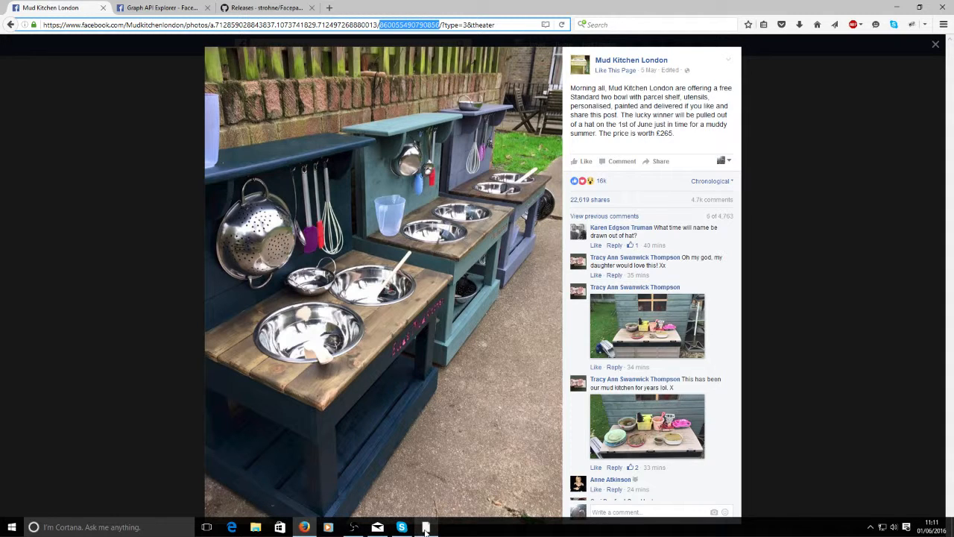
click(426, 527)
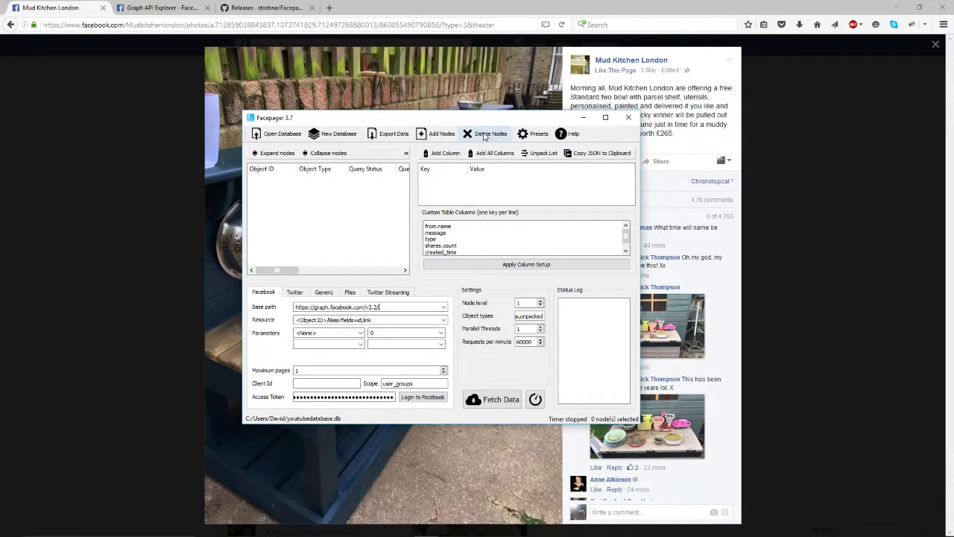
click(439, 134)
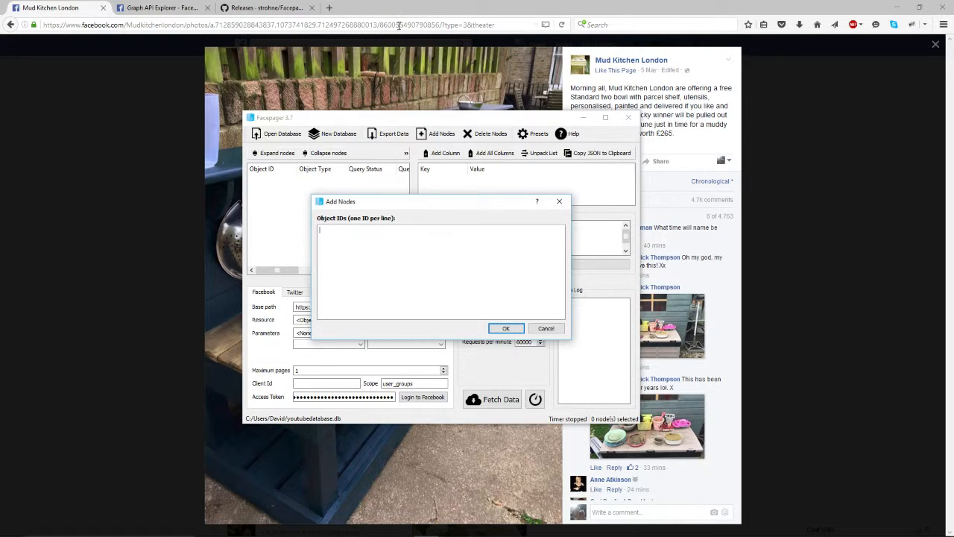
right_click(368, 234)
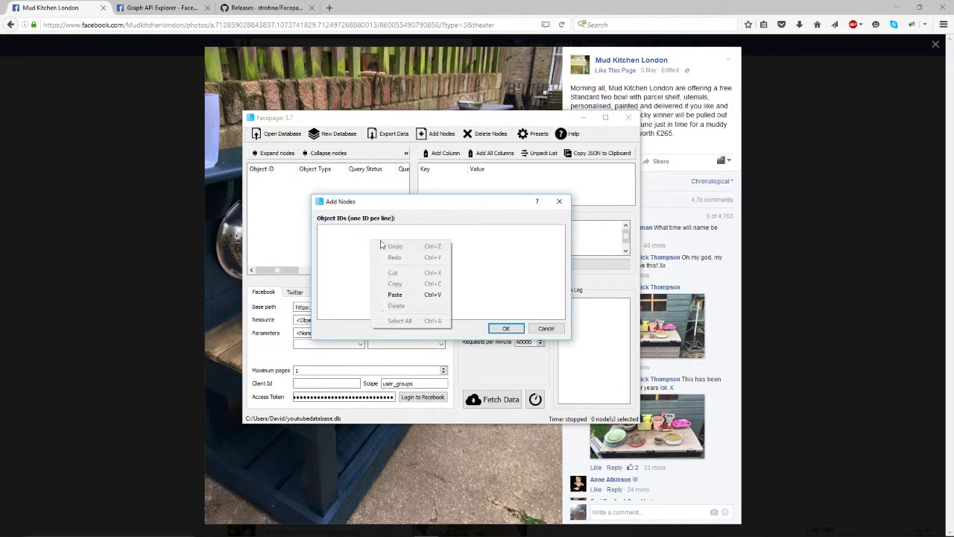
click(384, 294)
click(507, 329)
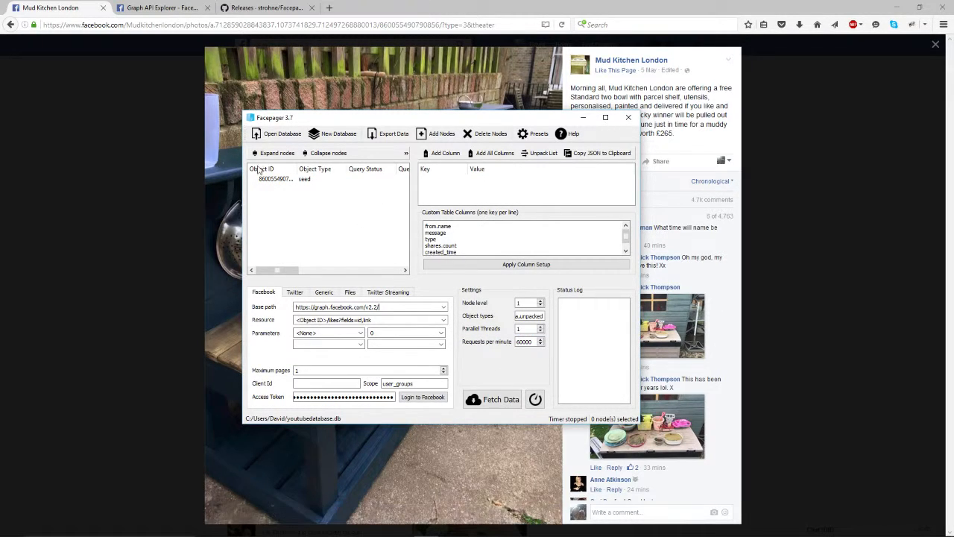
- Select the new seed node and set the Facebook resource to <Object ID>/likes?fields=name,link
click(275, 186)
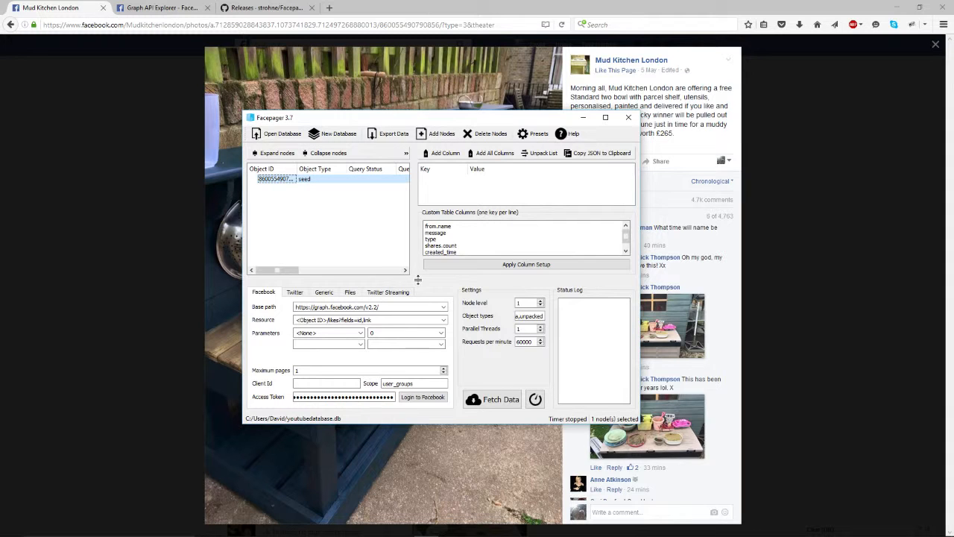
drag(329, 319, 373, 319)
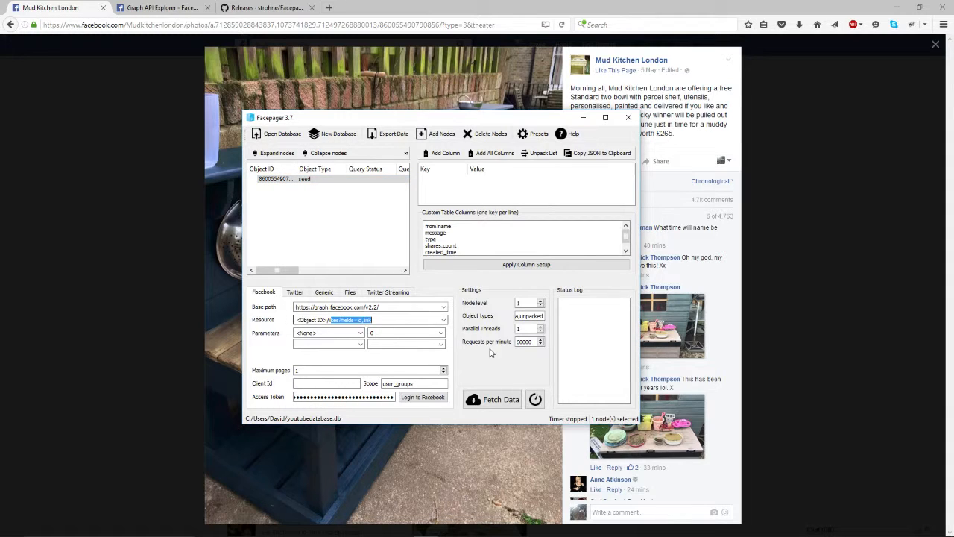
key(BackSpace)
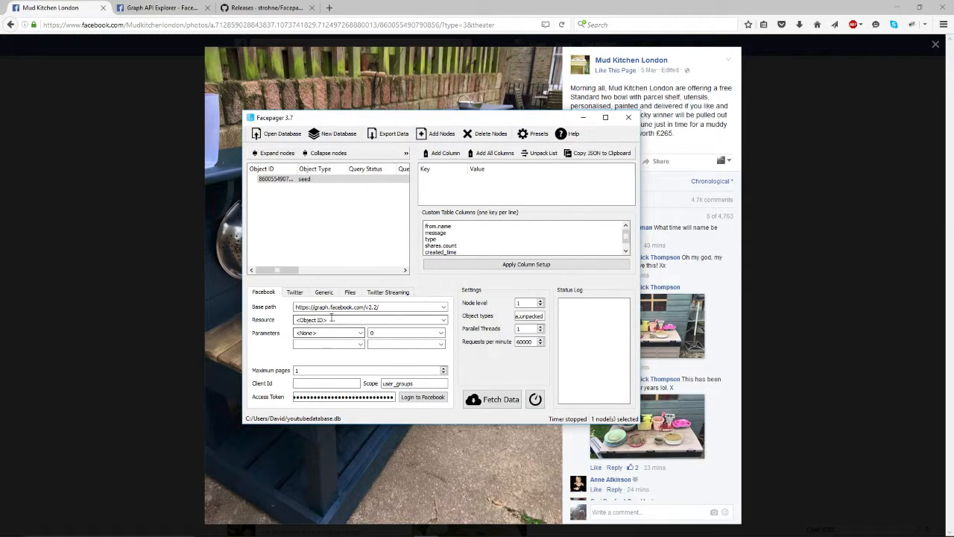
drag(336, 319, 273, 319)
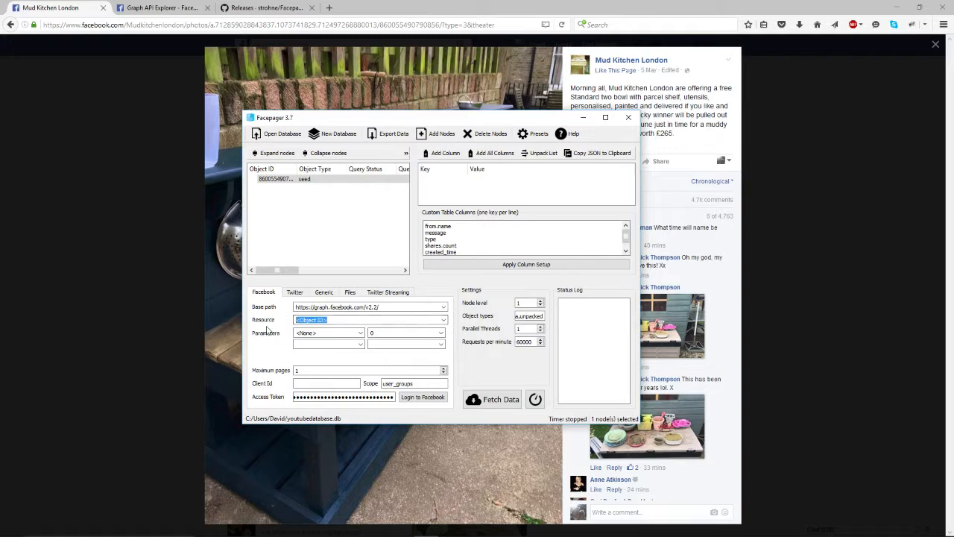
click(297, 319)
drag(297, 321, 309, 319)
click(347, 320)
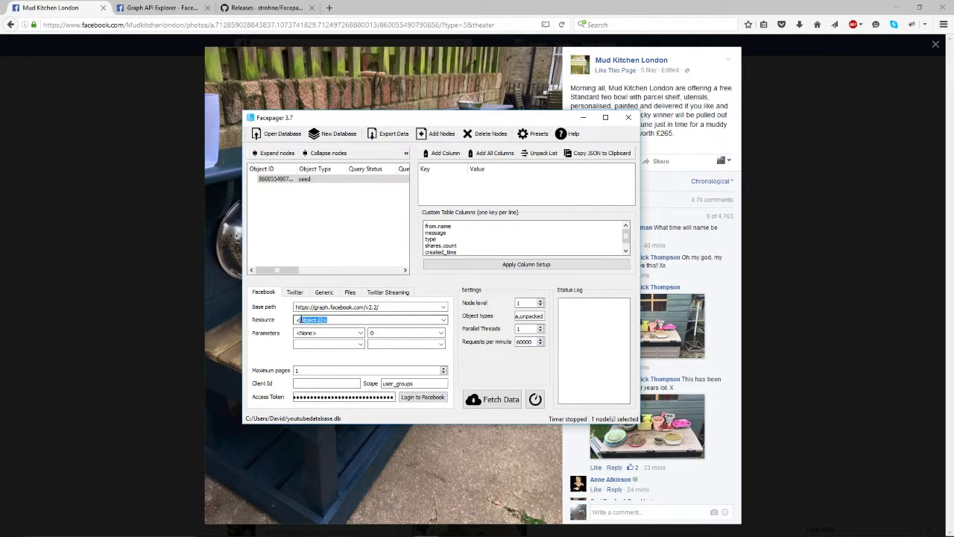
click(349, 320)
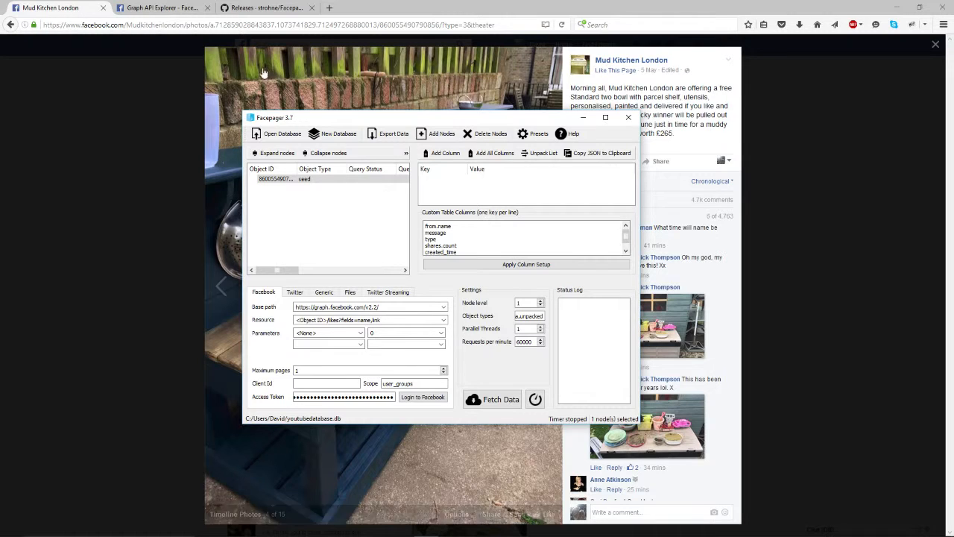
- Check the fields in the likes query in the browser's Graph API Explorer, then return to Facepager
click(173, 9)
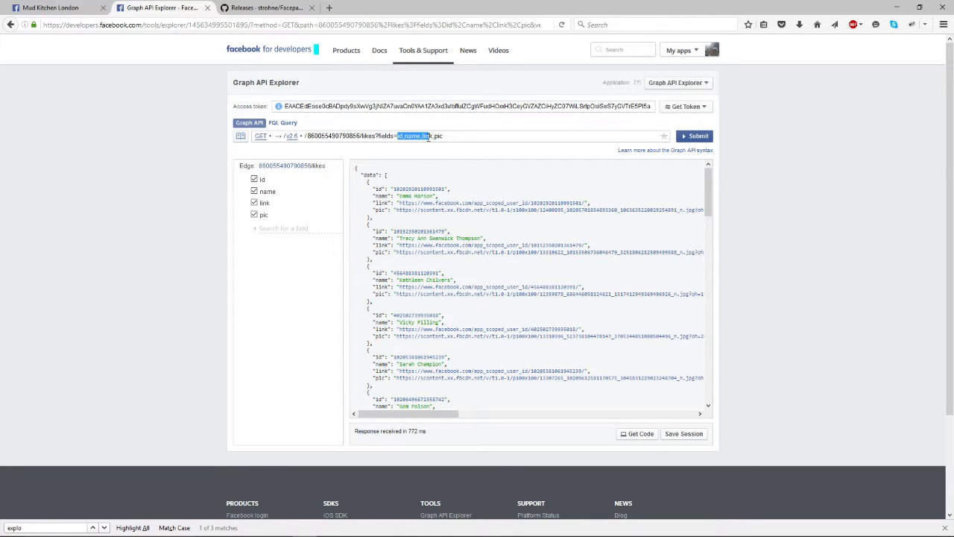
click(63, 14)
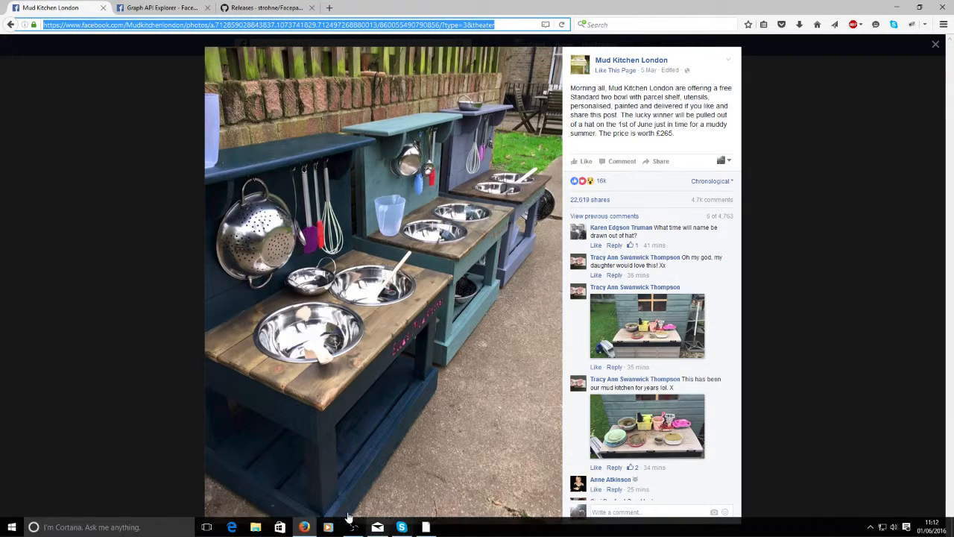
click(354, 527)
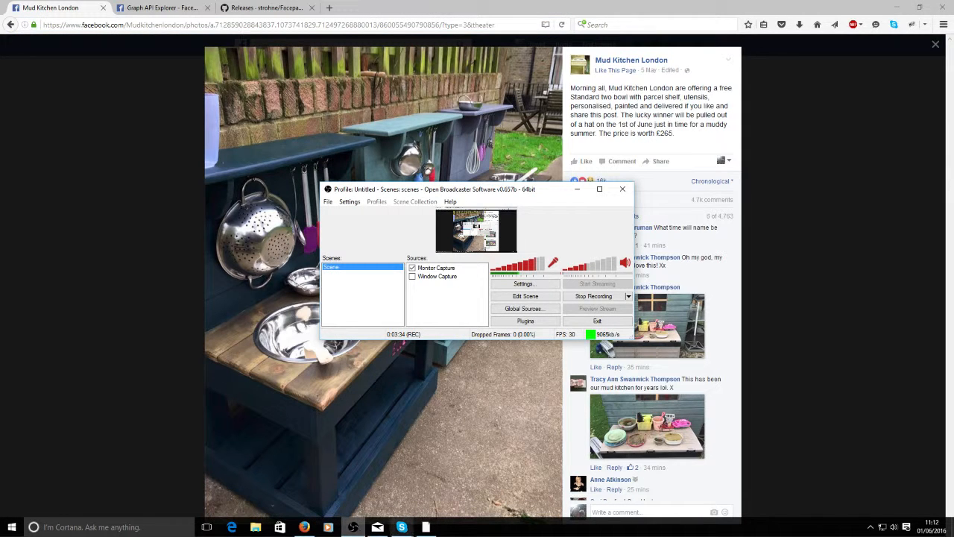
click(425, 527)
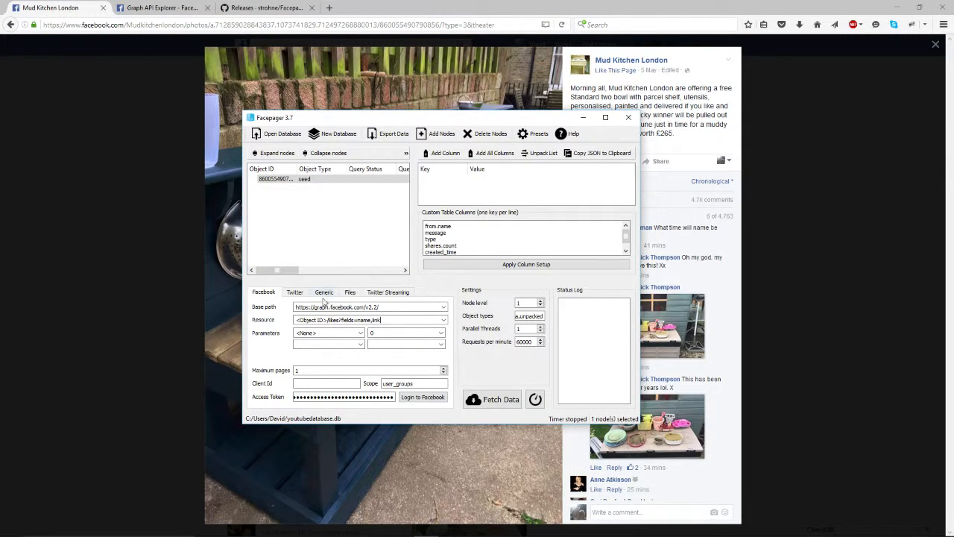
- Fetch the likes data for the seed node, expand it and show the first fetched node's details
click(274, 180)
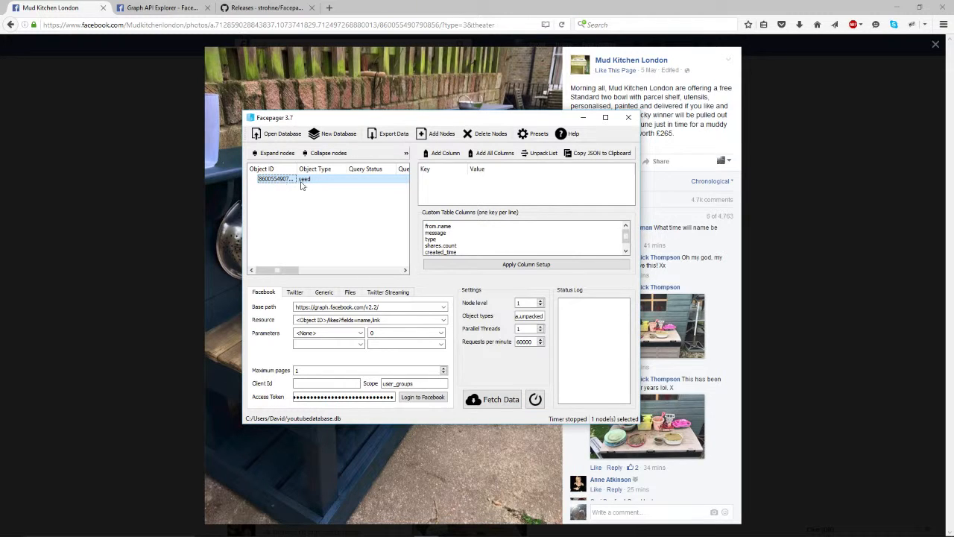
click(500, 403)
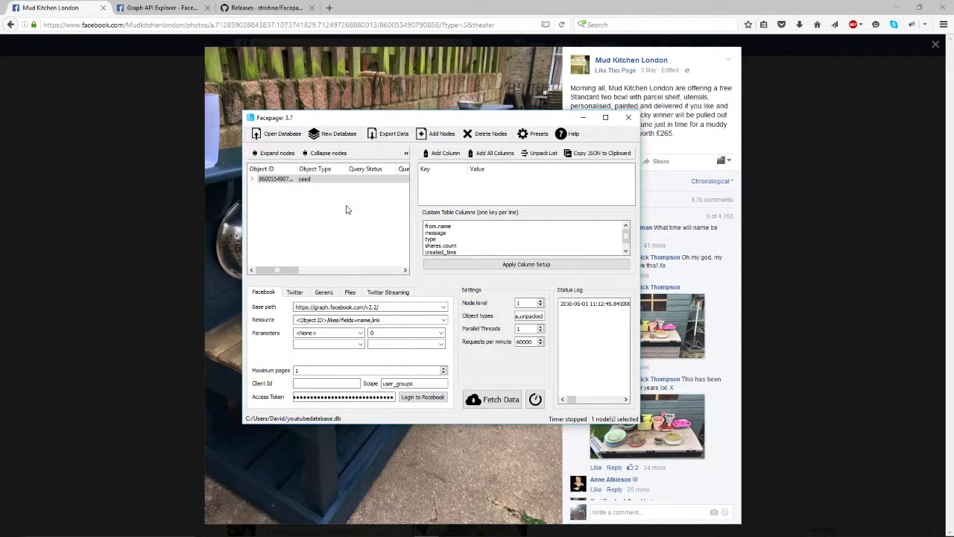
click(252, 180)
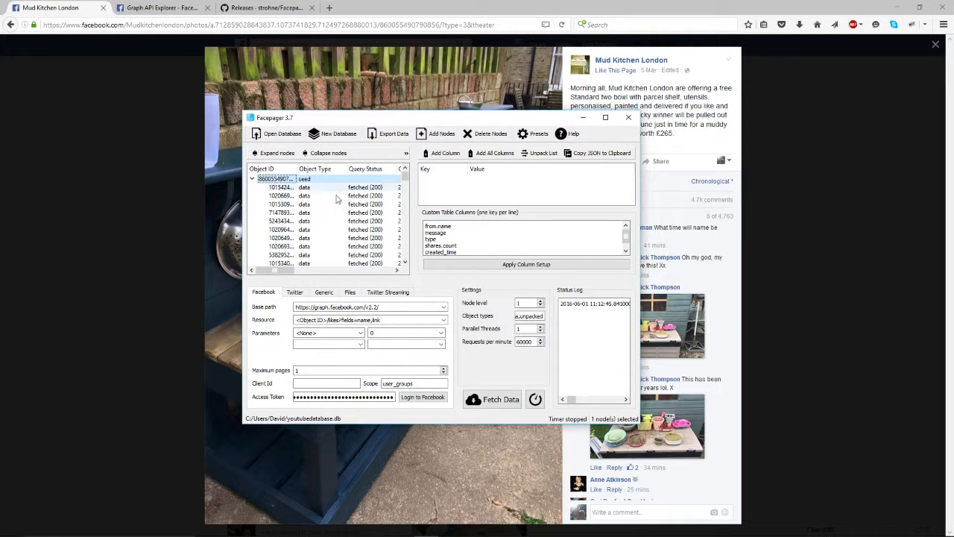
click(359, 188)
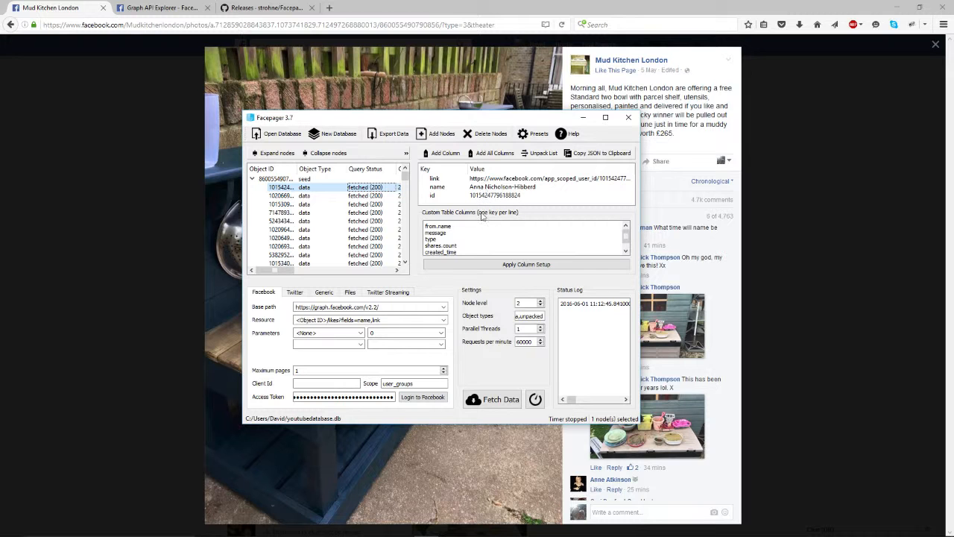
- Move and enlarge the window to show the full node table, and look through the fetched like nodes
drag(504, 119, 367, 69)
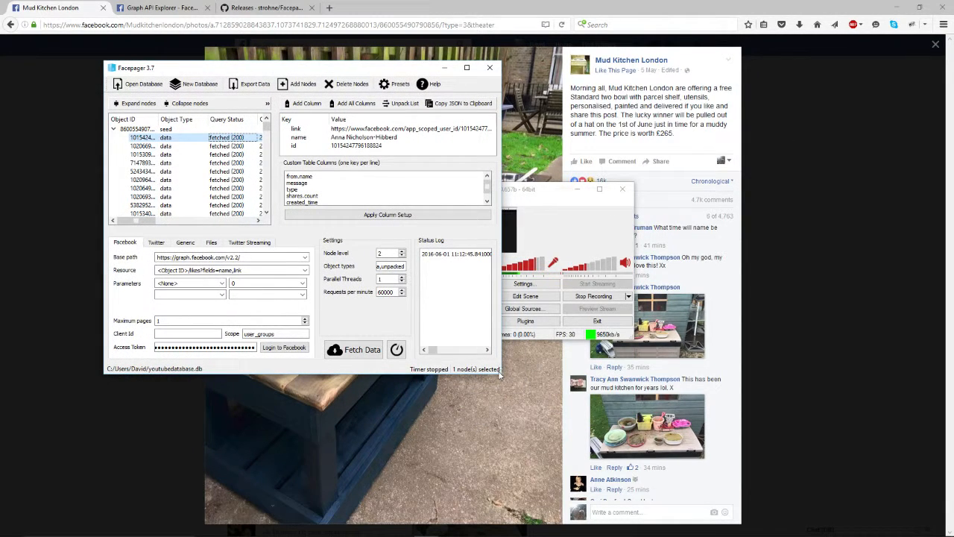
drag(501, 377, 804, 506)
scroll(363, 252, down, 5)
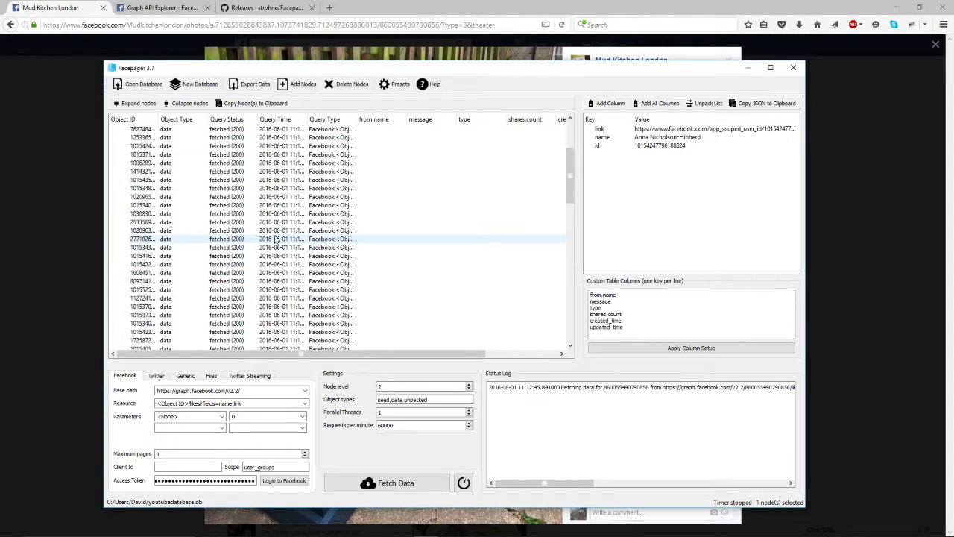
scroll(288, 254, up, 8)
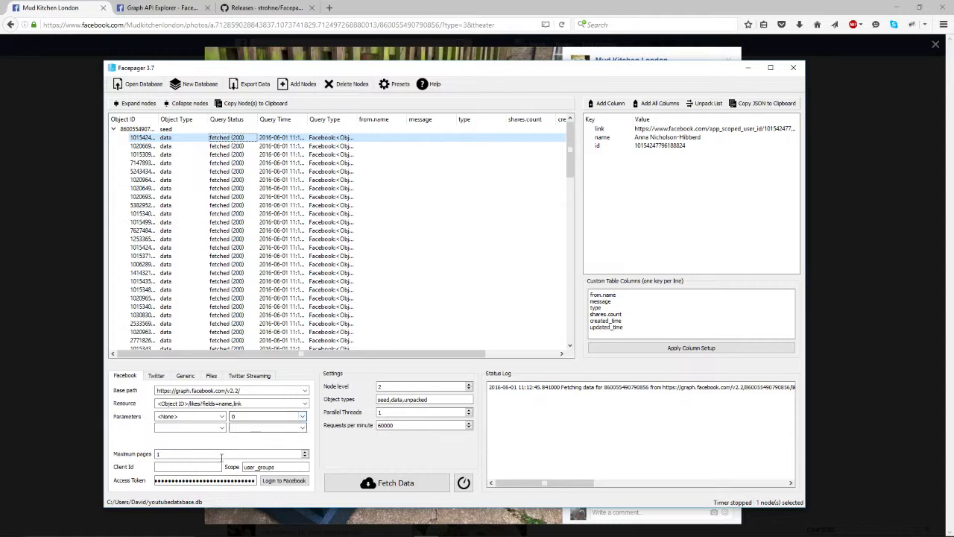
- Set the maximum pages to 13 and select the first fetched like node
click(304, 455)
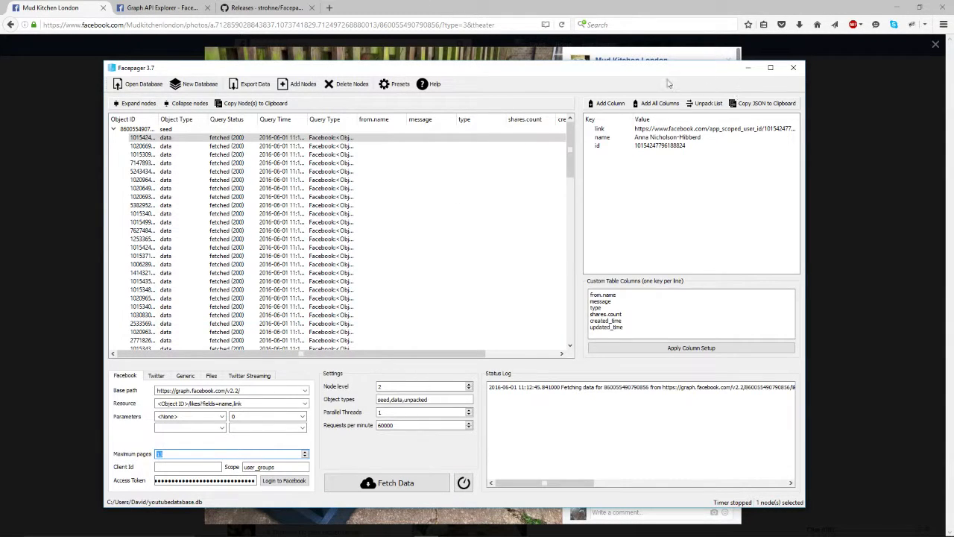
click(226, 137)
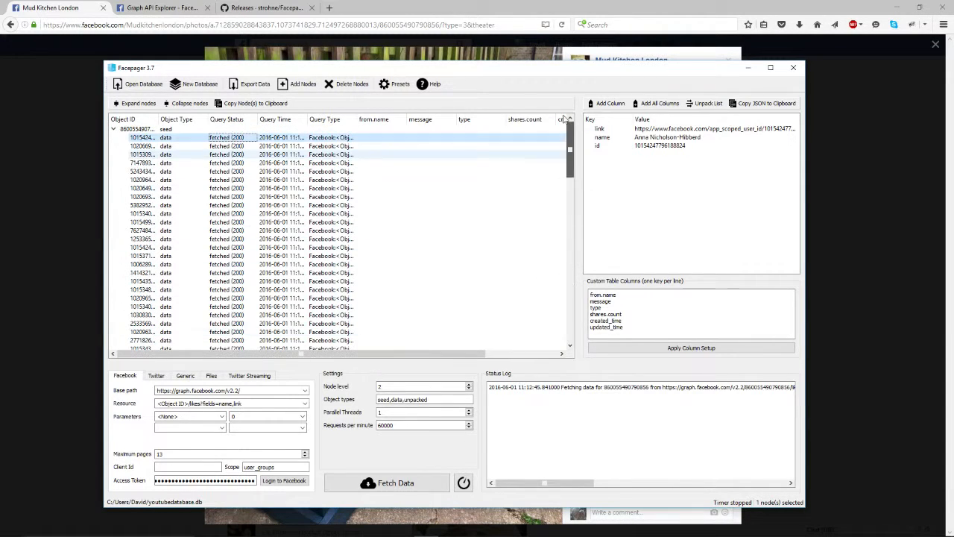
click(140, 138)
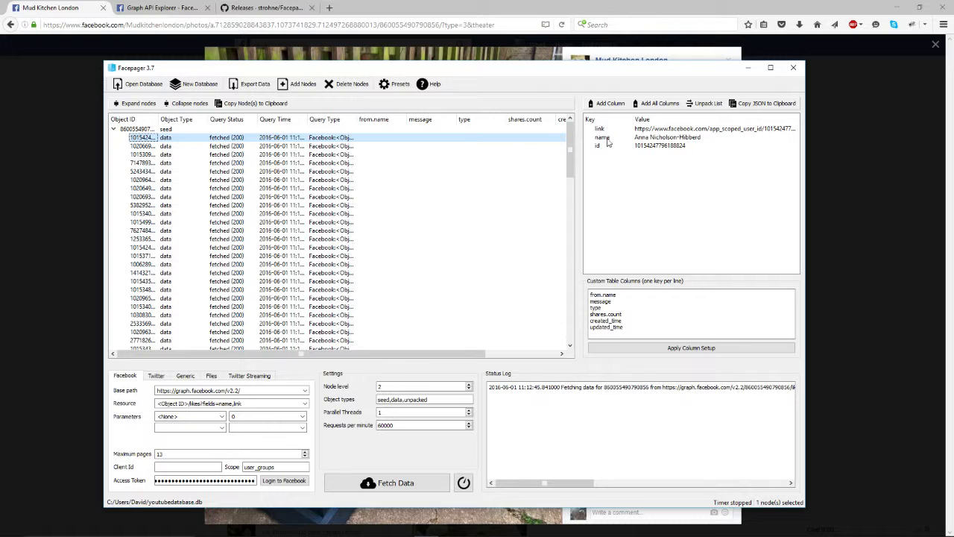
- Try to show the node's name, link and id keys as table columns by applying the column setup
drag(403, 355, 380, 355)
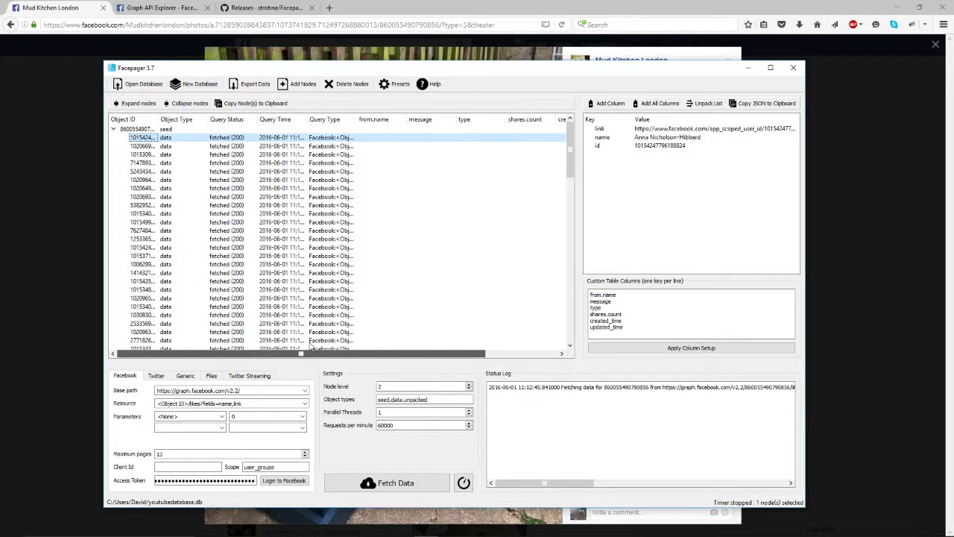
click(615, 138)
click(626, 348)
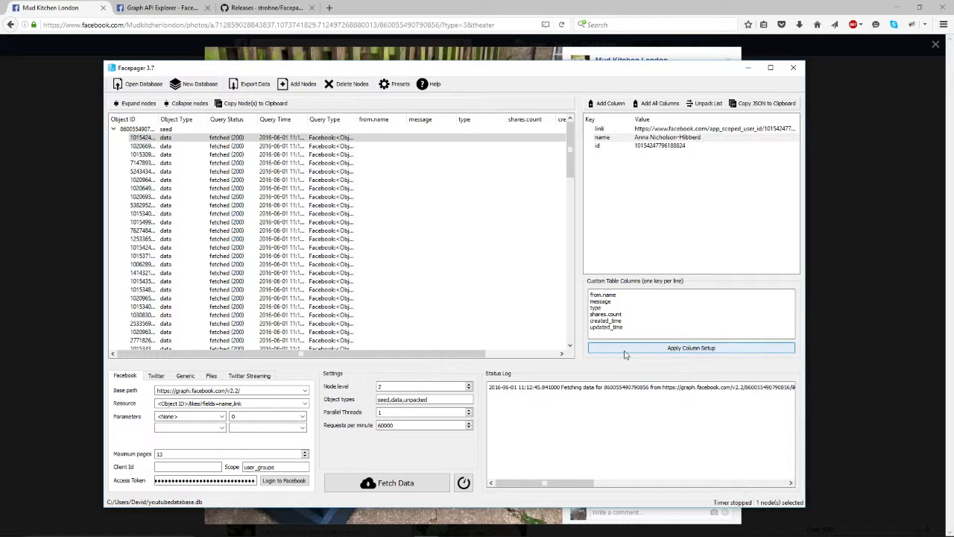
click(615, 149)
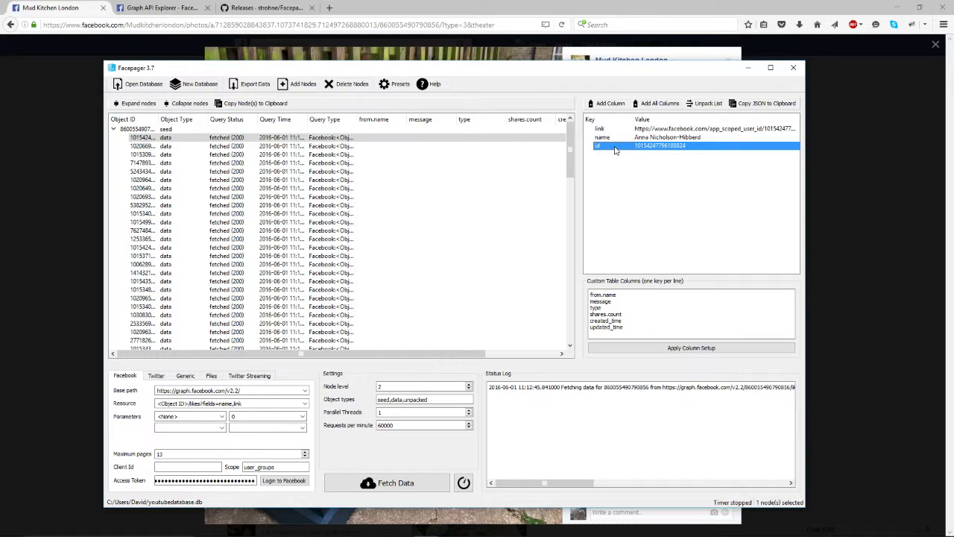
click(623, 130)
click(628, 348)
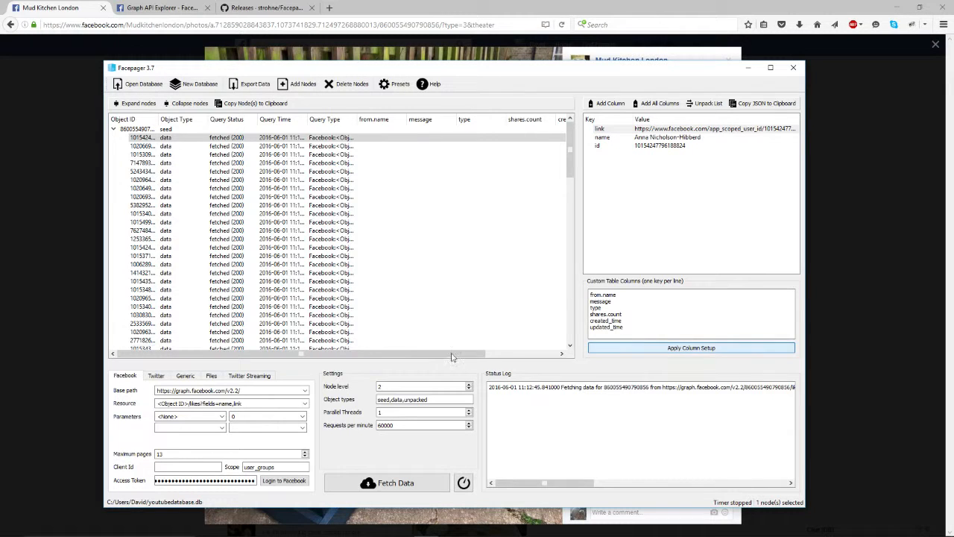
mouse_move(437, 353)
mouse_down()
mouse_move(515, 355)
mouse_move(436, 355)
mouse_up()
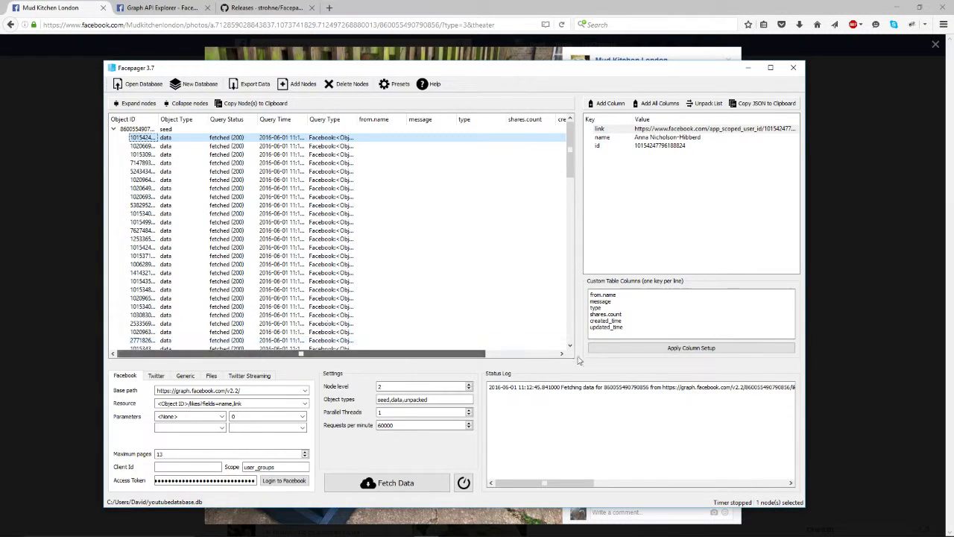
click(658, 317)
click(606, 146)
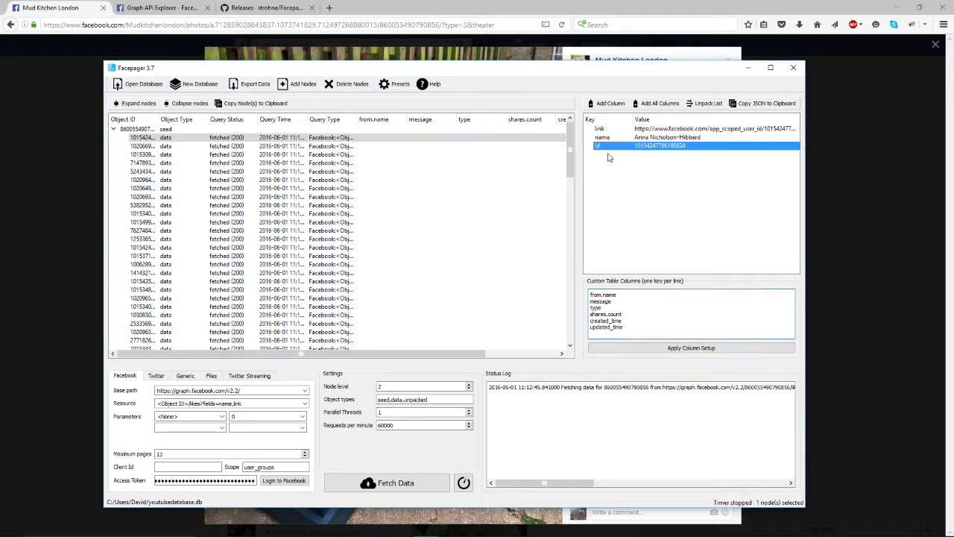
click(676, 348)
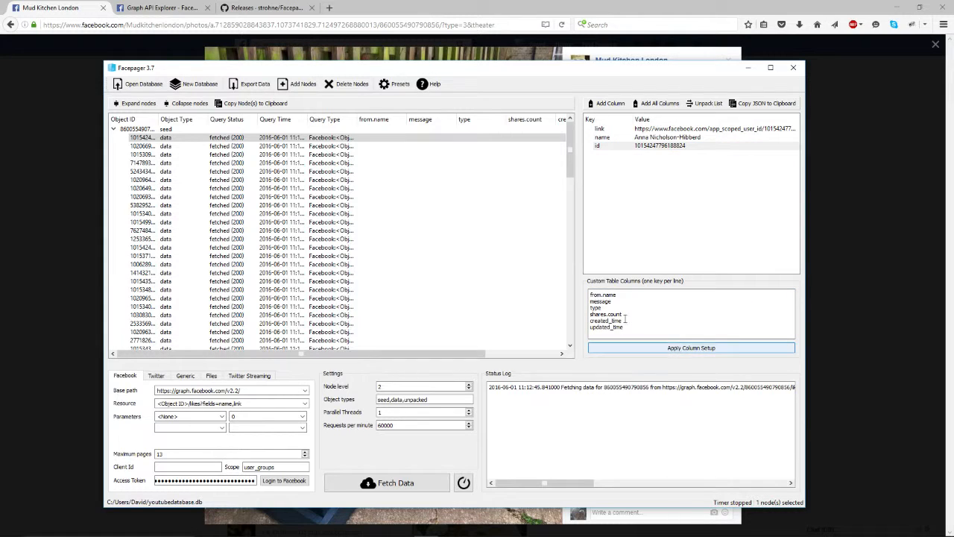
- Add the name and id keys of the fetched node as columns in the node table
click(640, 139)
click(605, 103)
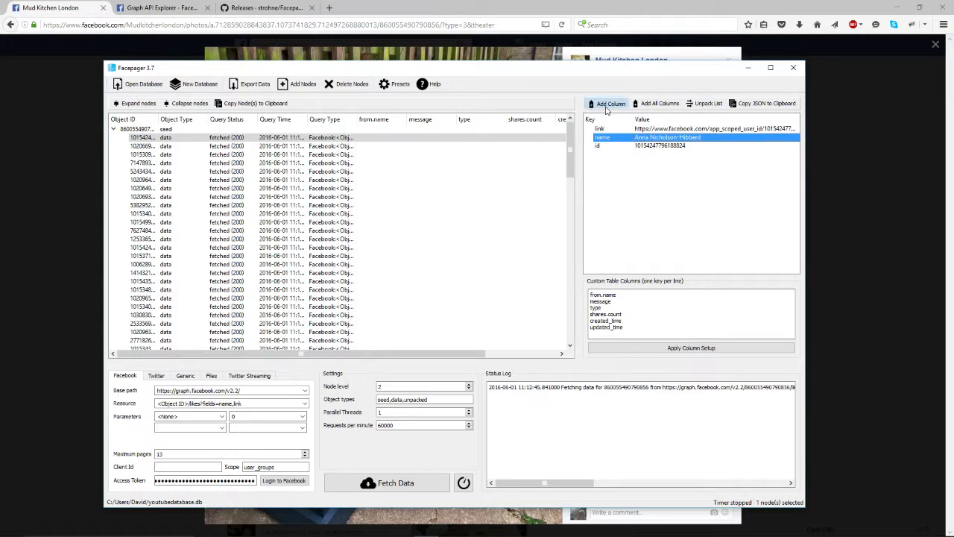
click(615, 147)
click(608, 103)
drag(400, 353, 522, 358)
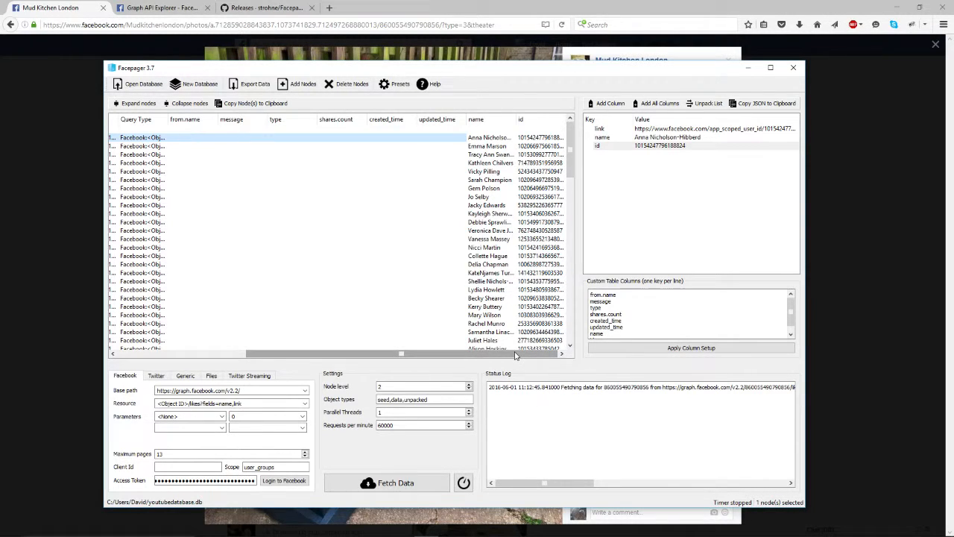
click(609, 130)
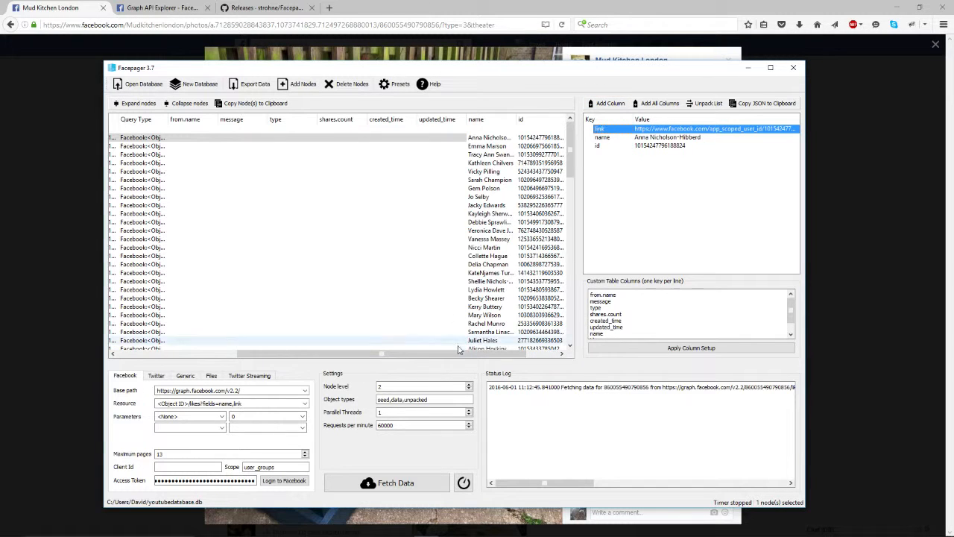
drag(472, 348, 514, 353)
drag(449, 359, 301, 349)
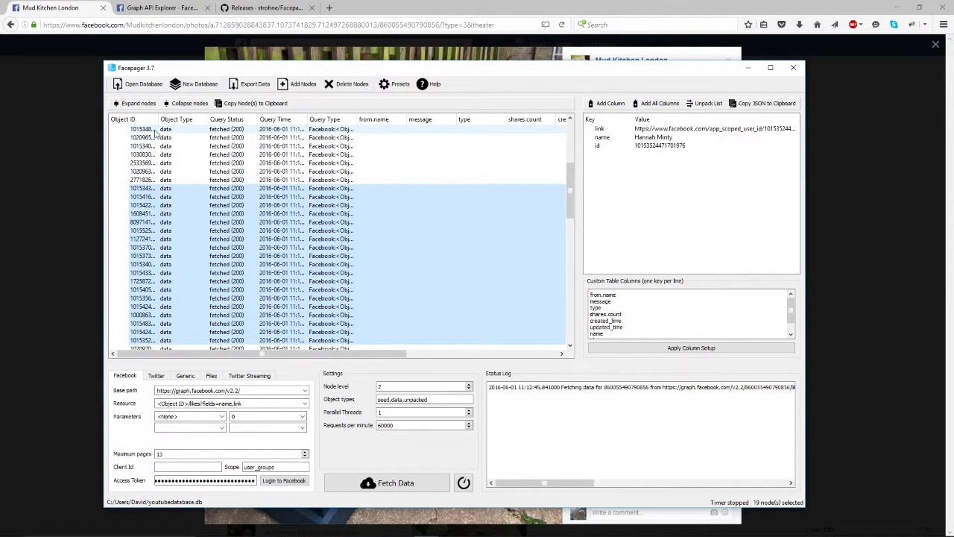
- Select the range of fetched nodes from the middle of the list through the final offcut node
drag(158, 132, 160, 138)
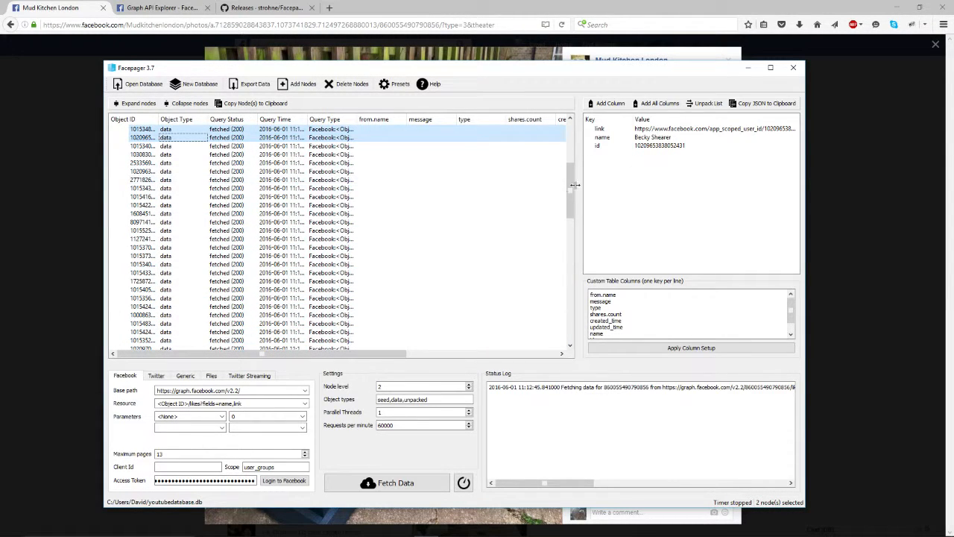
drag(570, 190, 527, 355)
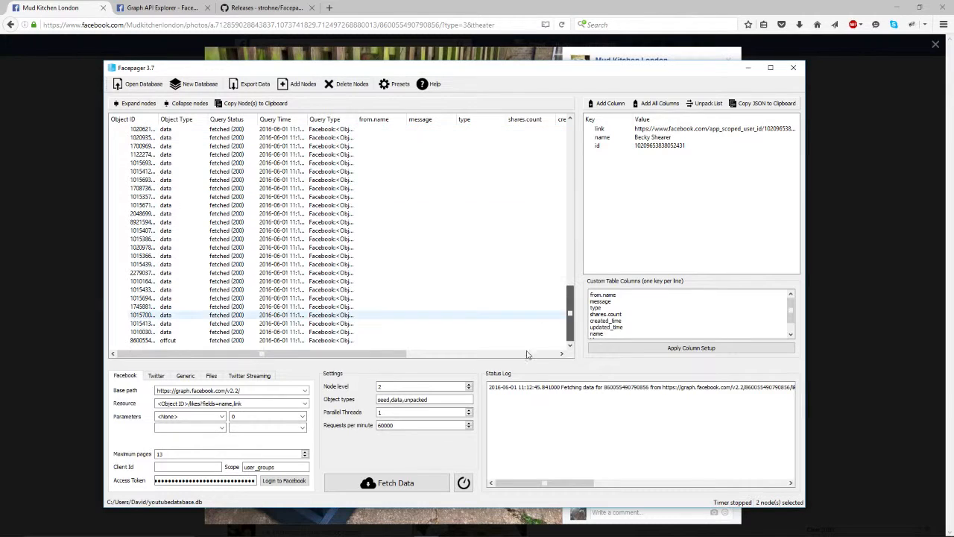
shift+click(185, 340)
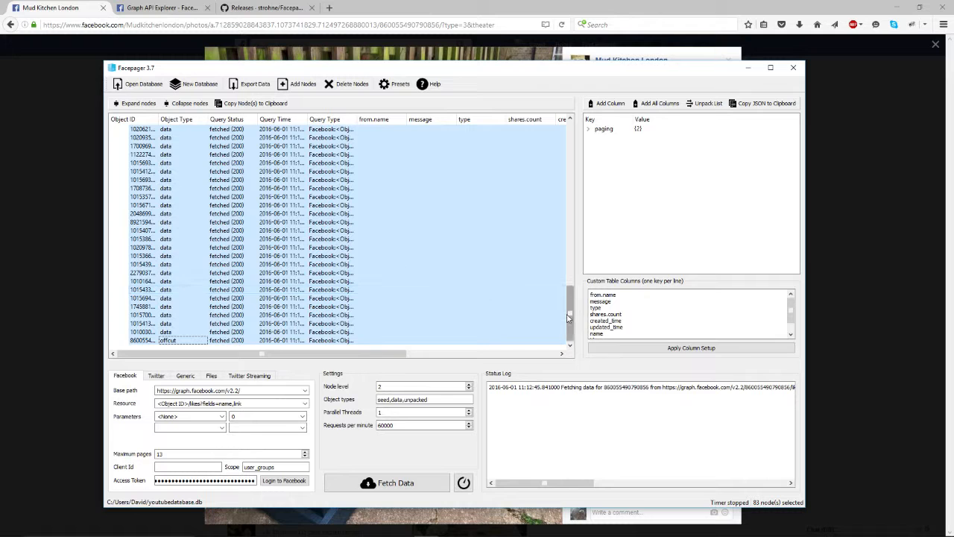
drag(568, 318, 568, 145)
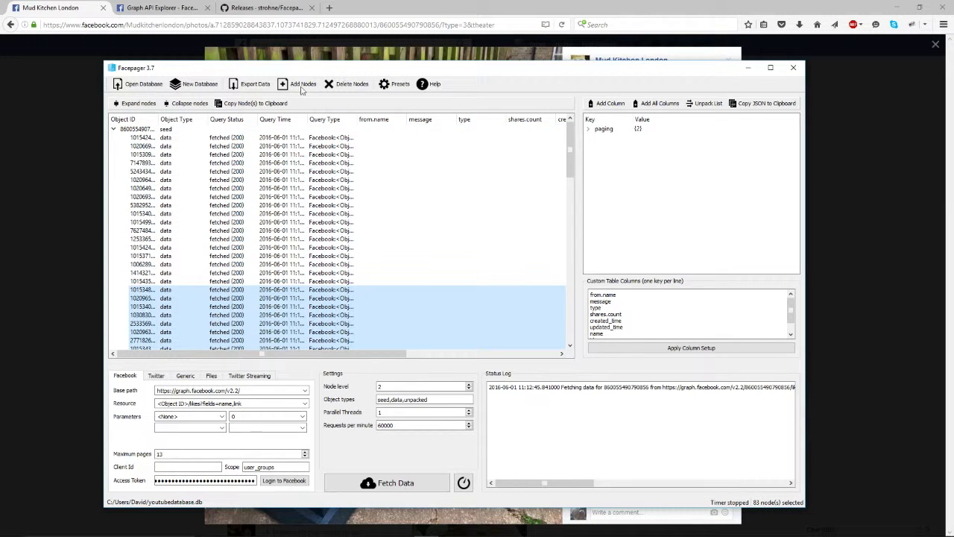
- Export the selected nodes to the Desktop as a CSV file named "youtube test"
click(251, 85)
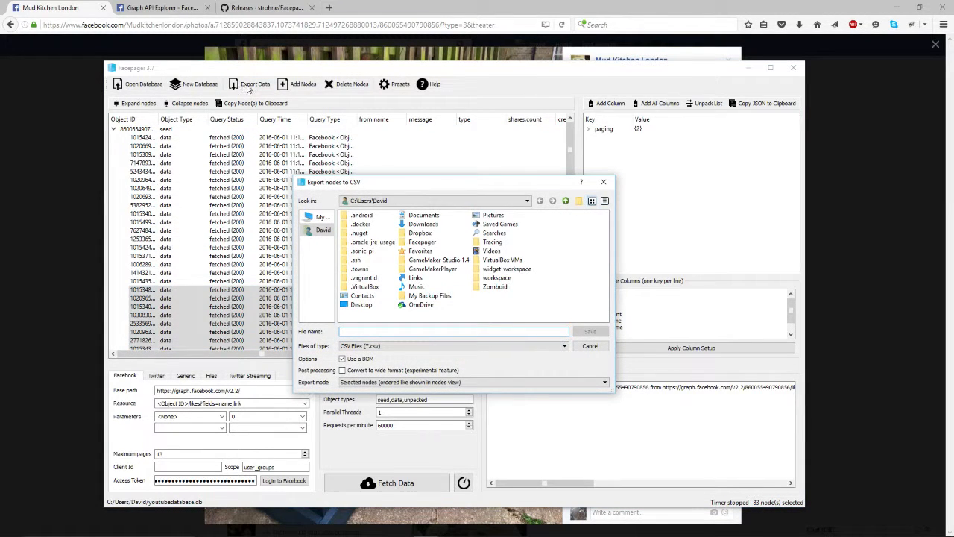
click(376, 335)
click(361, 307)
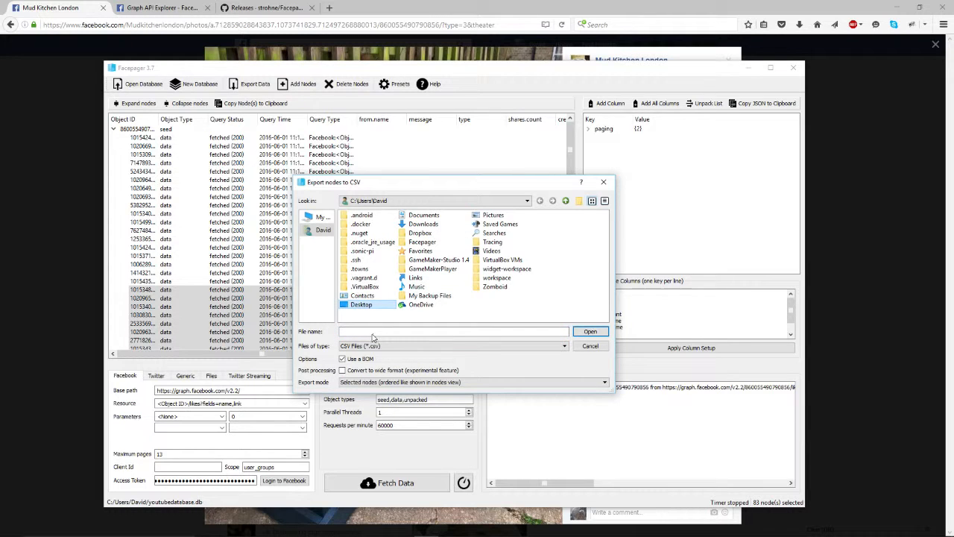
key(Return)
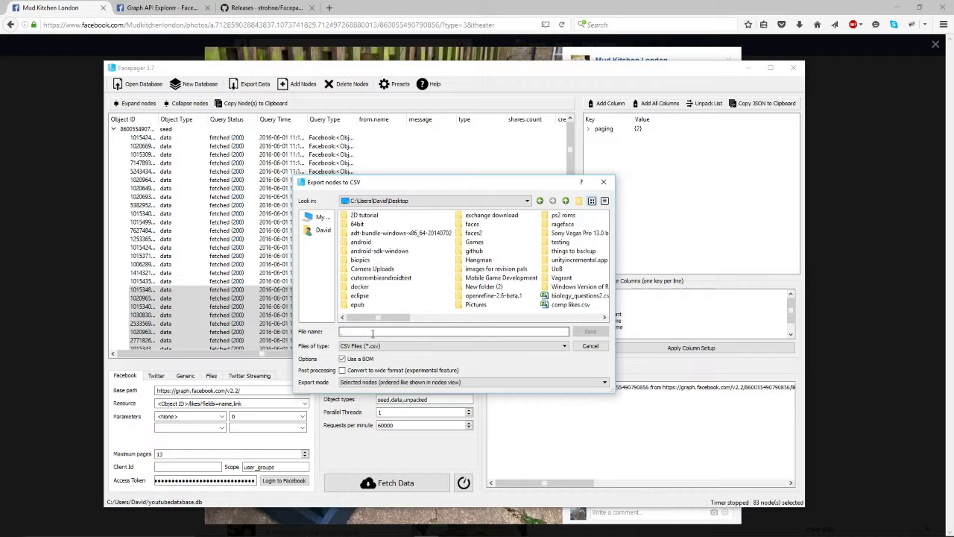
text(yo)
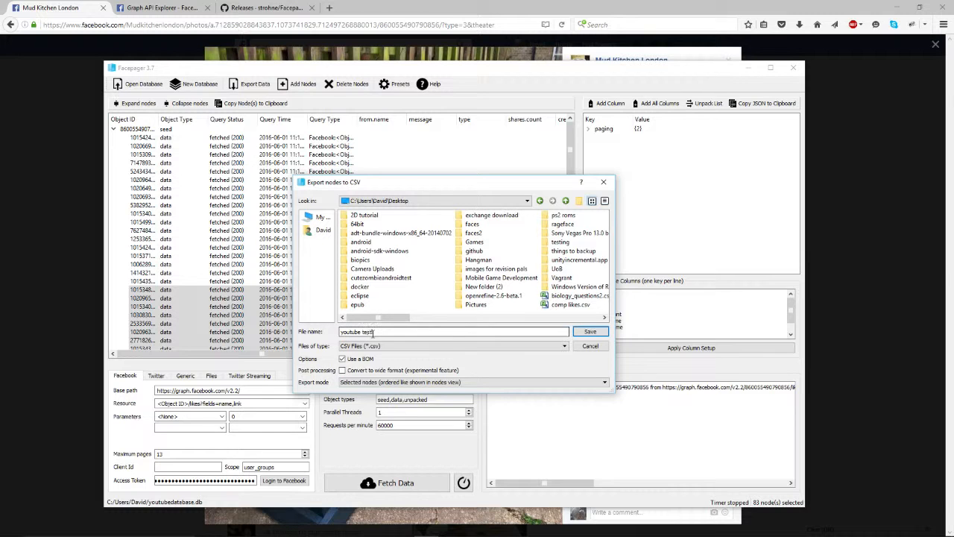
text(utube test)
click(589, 331)
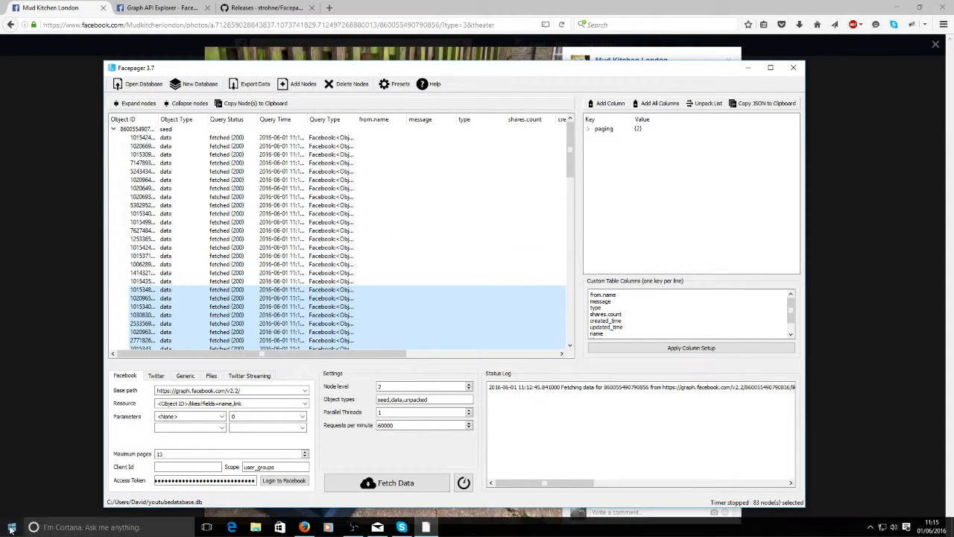
- Search the computer for "excel" and launch Microsoft Excel 2010
click(116, 531)
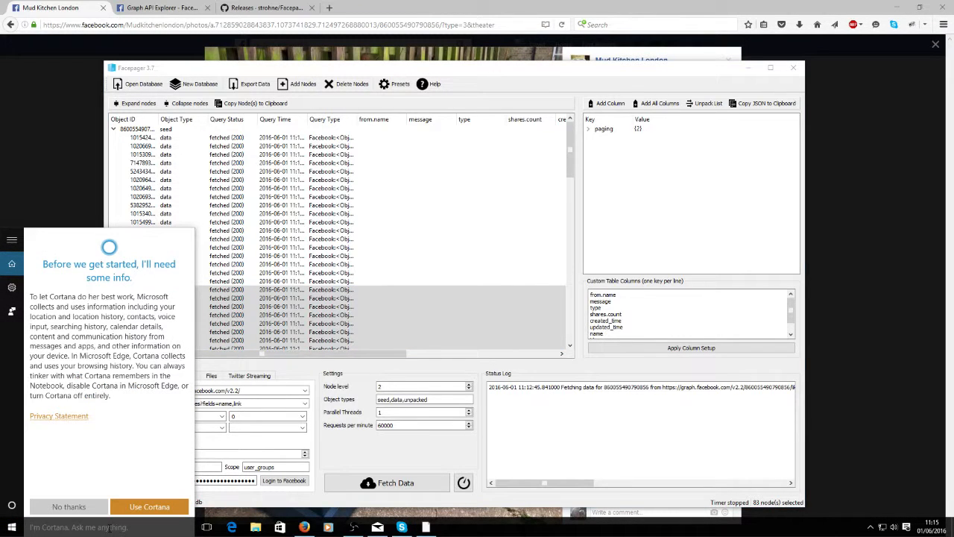
text(exce)
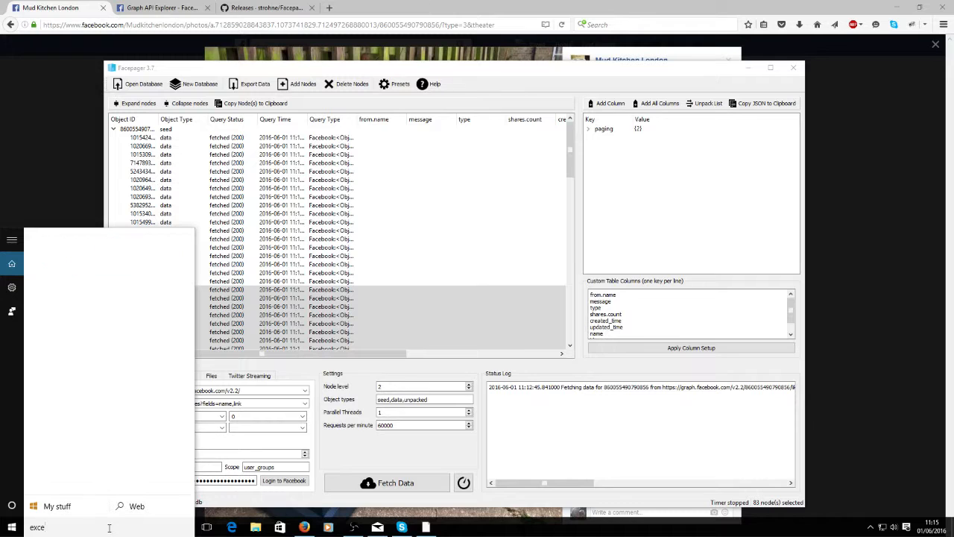
text(l)
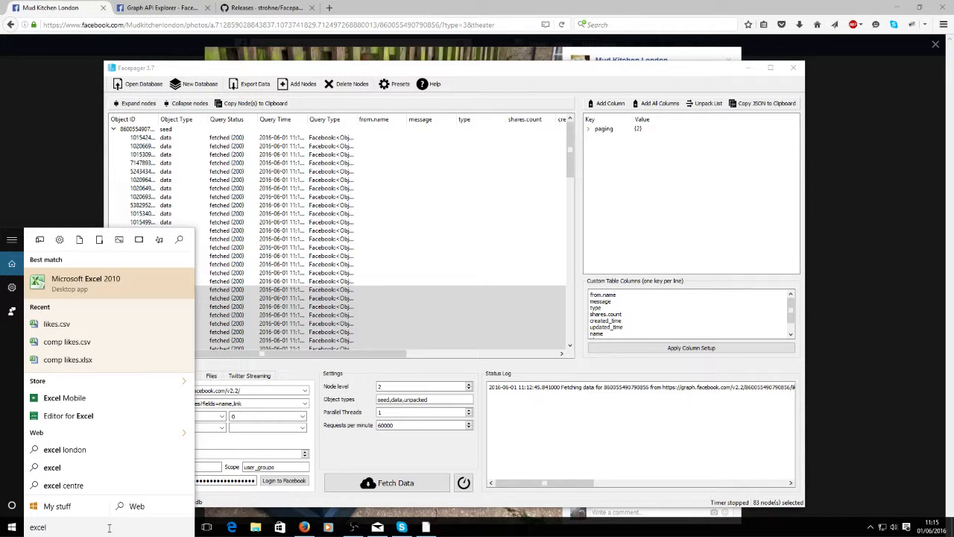
click(70, 283)
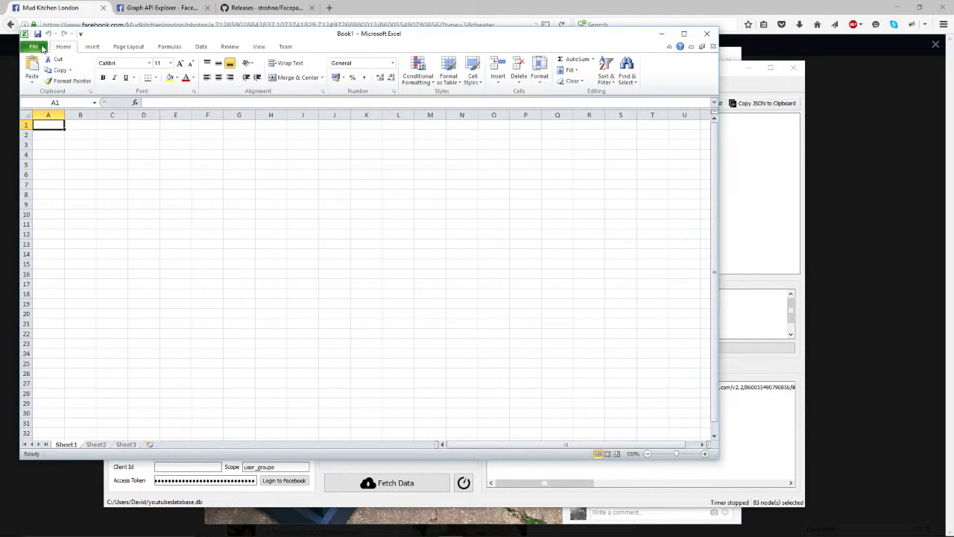
- List all file types in the Desktop folder and open "youtube test.csv" for import
click(34, 47)
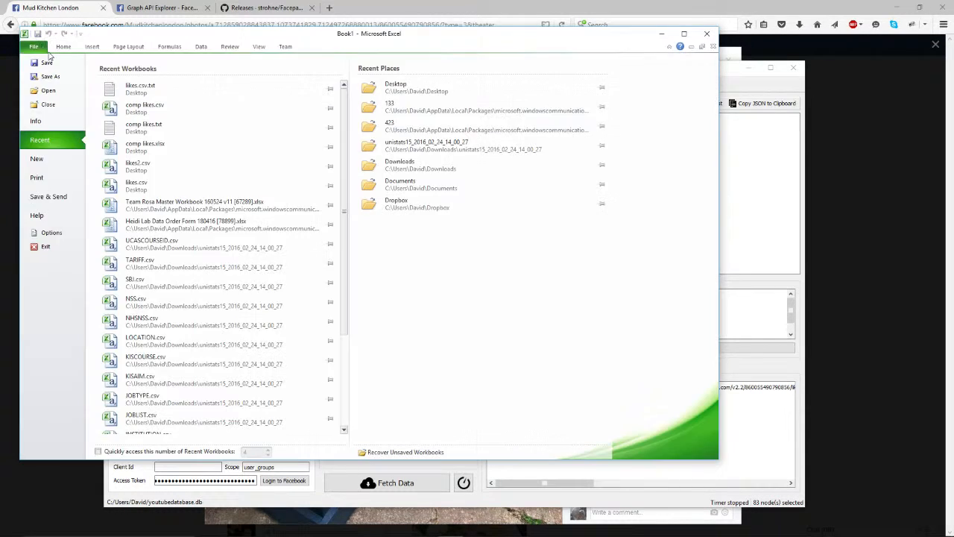
key(Escape)
key(ctrl+o)
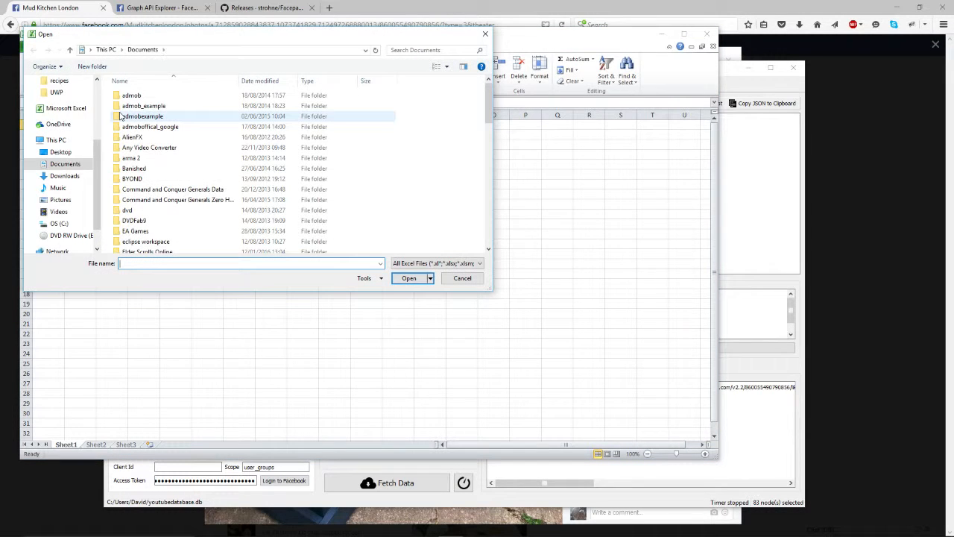
click(61, 153)
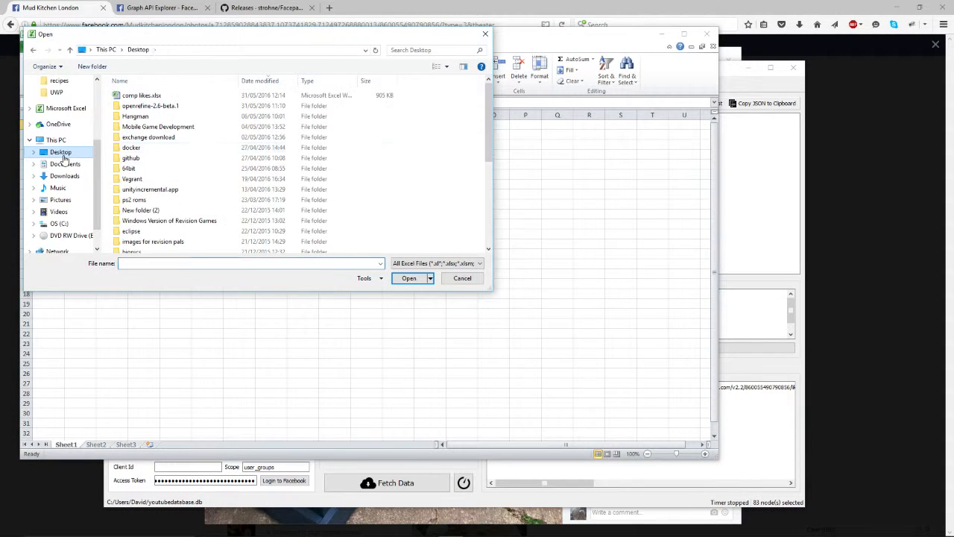
drag(479, 216, 478, 211)
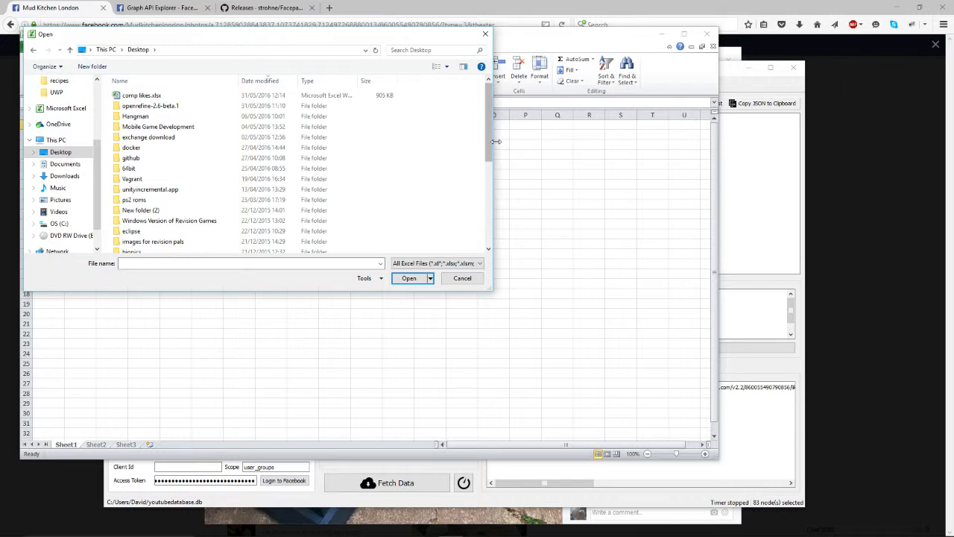
drag(489, 141, 459, 112)
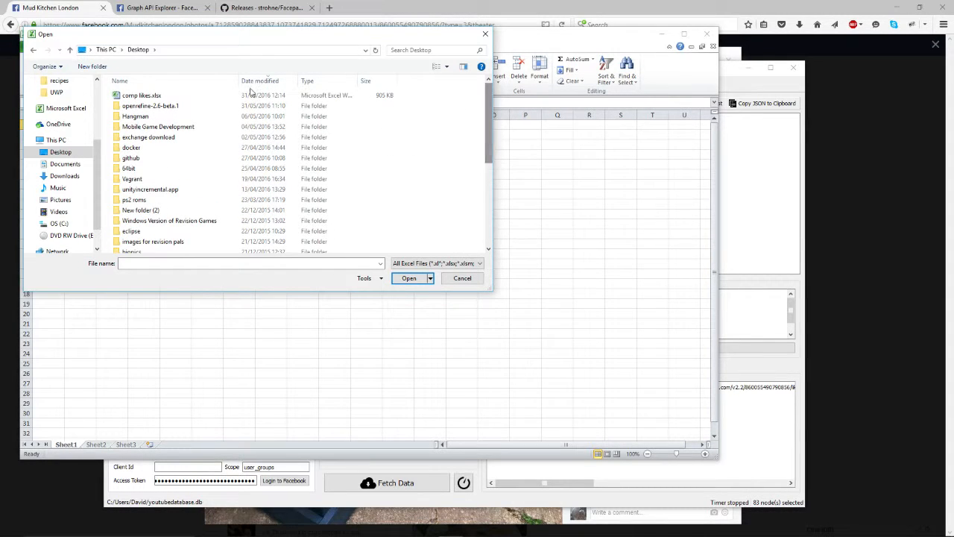
click(446, 265)
click(446, 274)
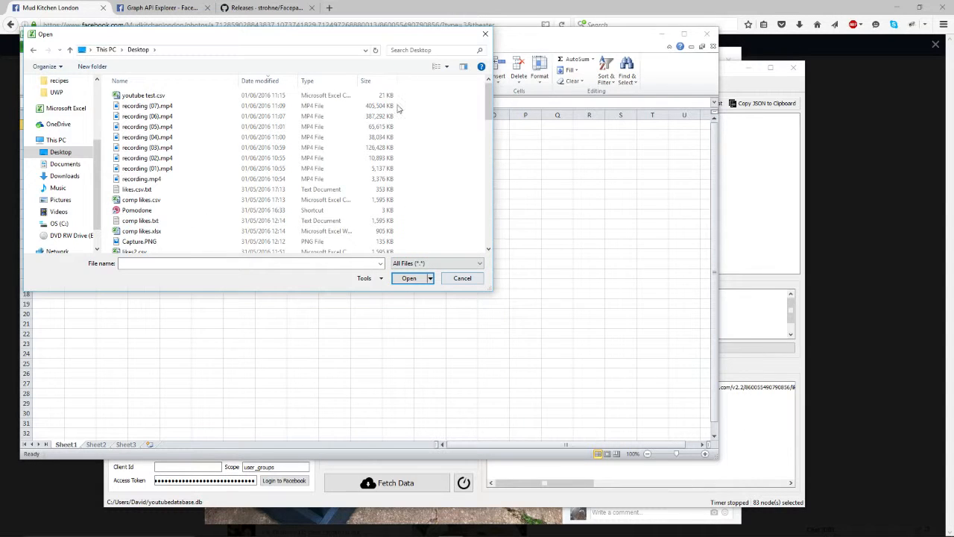
drag(489, 104, 483, 237)
click(263, 82)
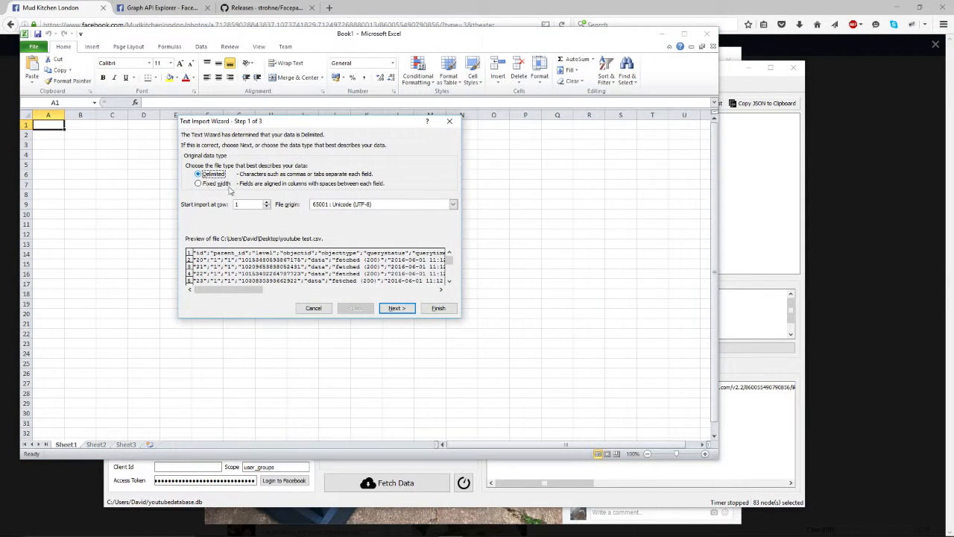
- Import the delimited text with semicolon instead of tab as the delimiter, keeping the General column format
click(395, 308)
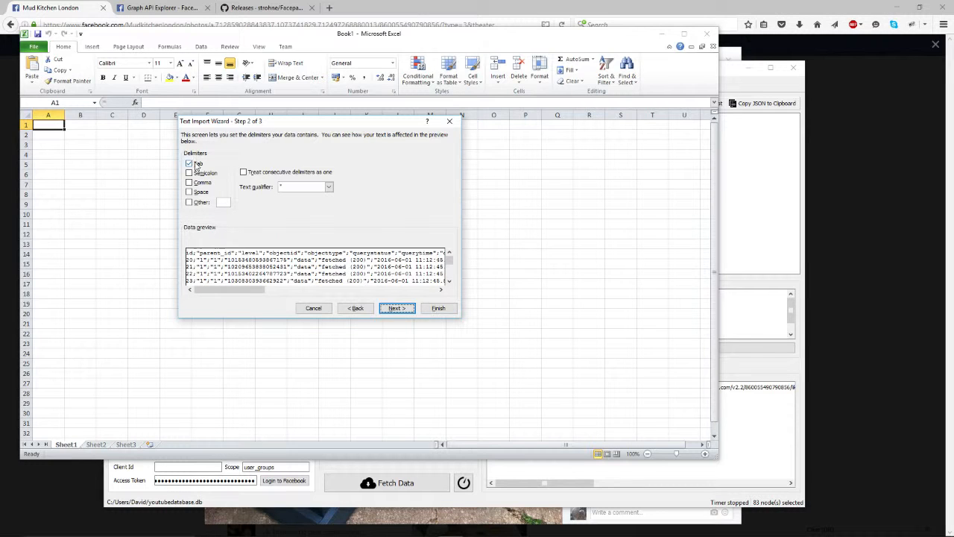
click(193, 165)
click(203, 174)
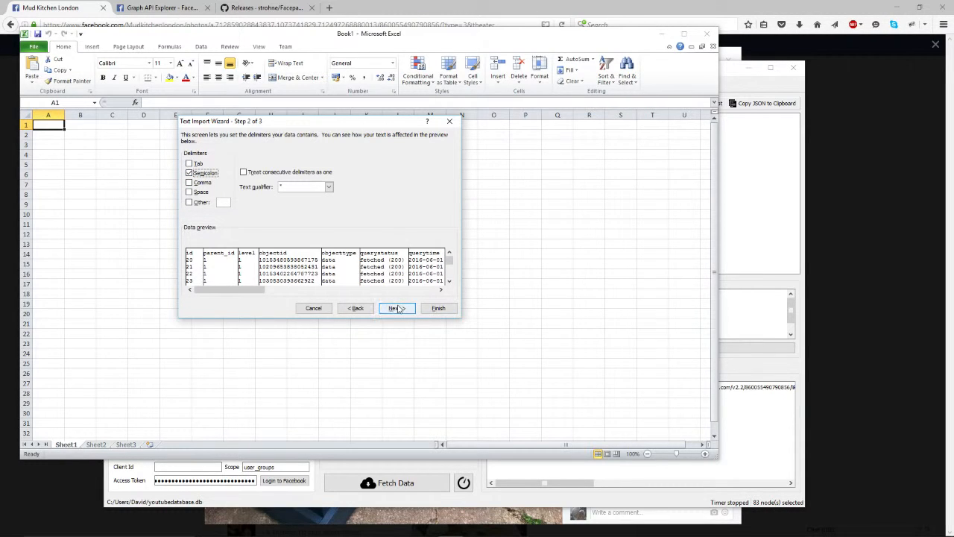
click(396, 308)
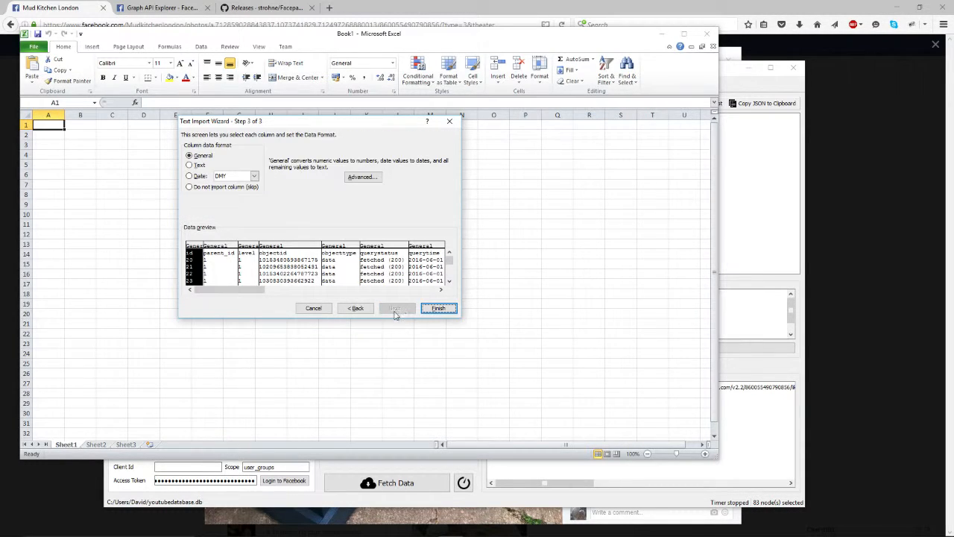
click(438, 308)
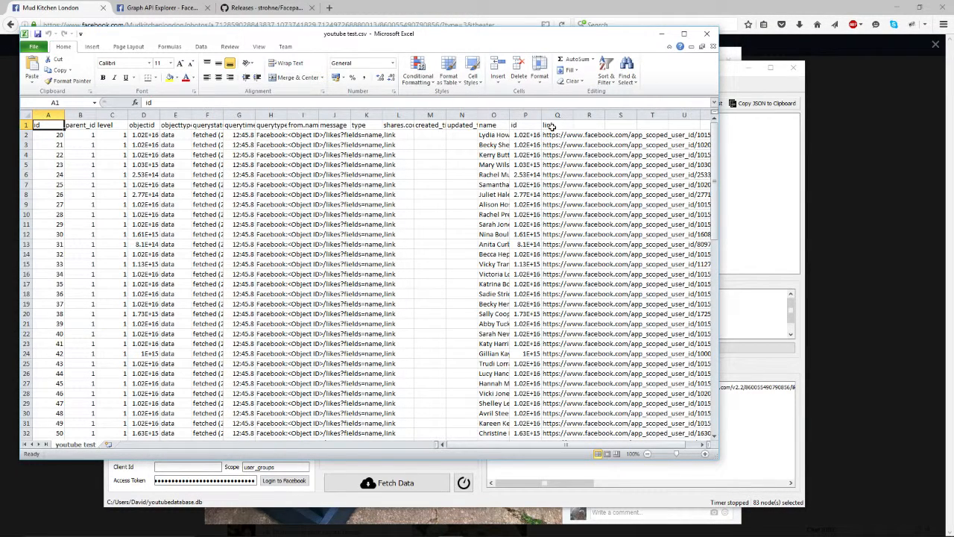
- Delete columns A through N, from the first id column through updated_time, keeping name, id and link
drag(463, 115, 30, 114)
right_click(109, 124)
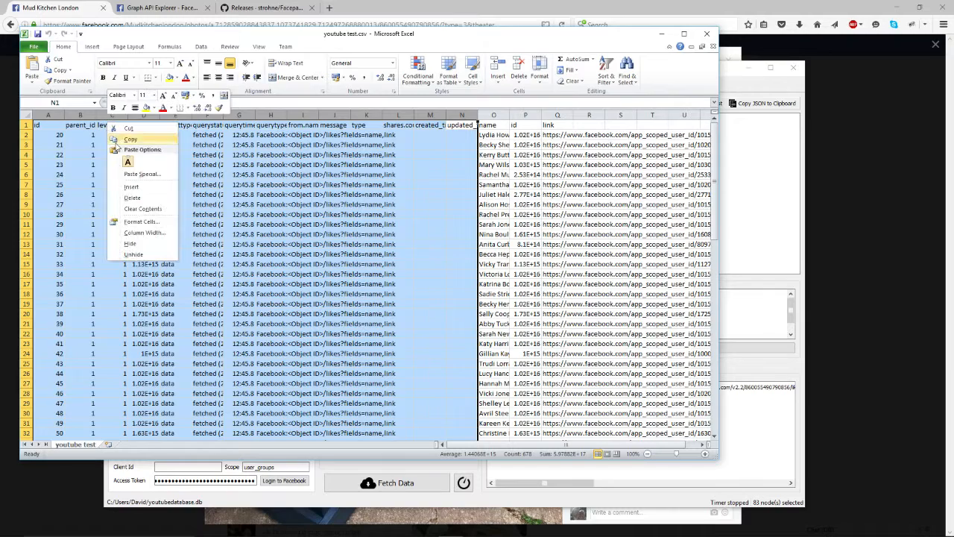
click(132, 197)
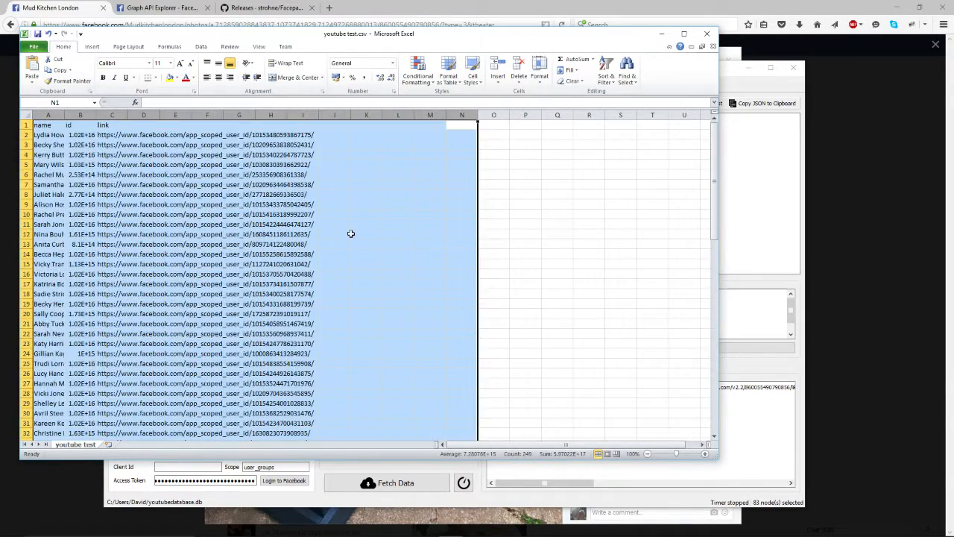
click(350, 233)
- Delete the remaining id column between the name and link columns
click(80, 115)
right_click(79, 116)
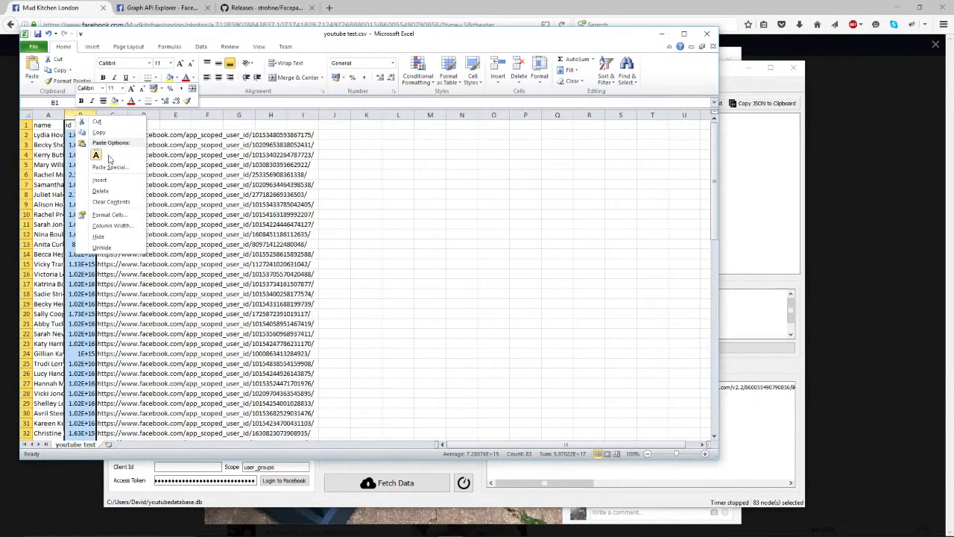
click(105, 191)
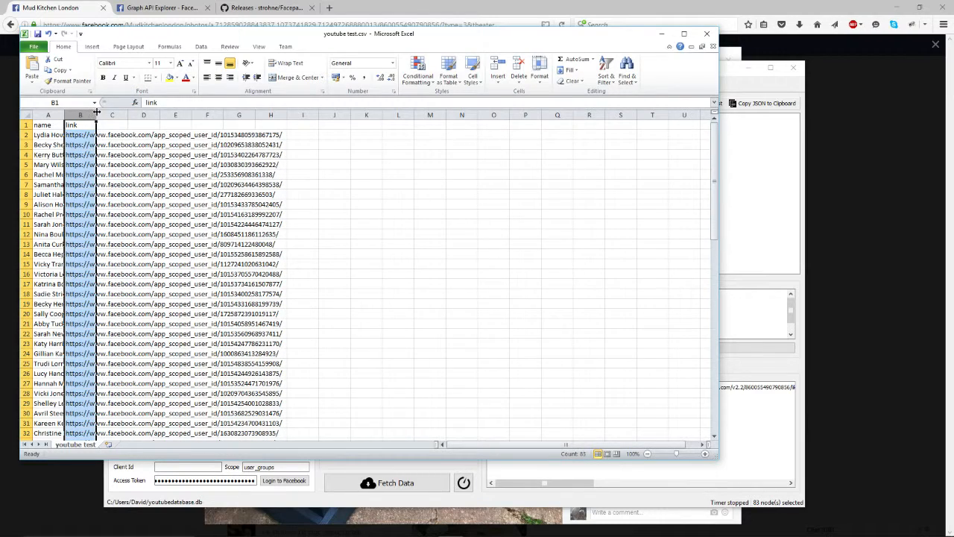
- Widen the link and name columns to fit the full profile addresses and names
drag(96, 112, 430, 142)
click(539, 233)
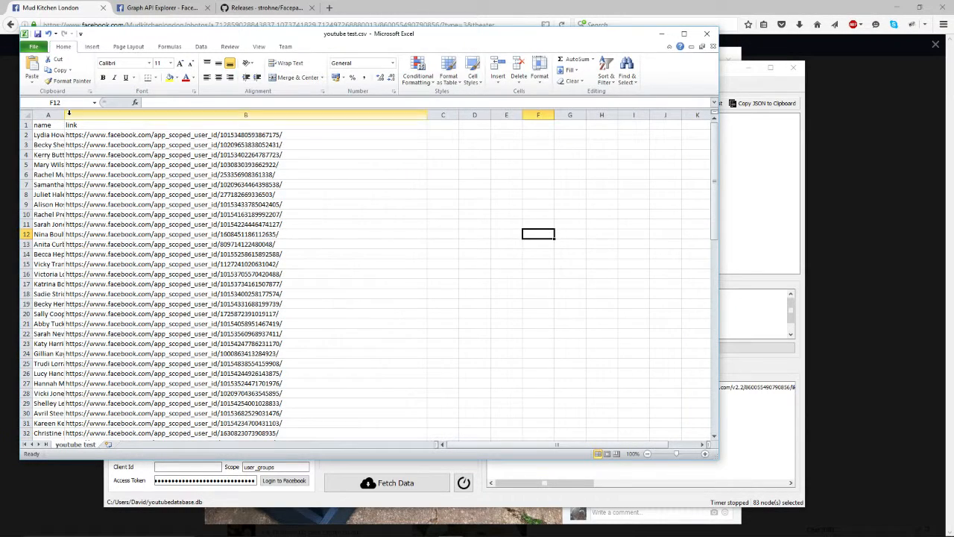
drag(68, 112, 123, 112)
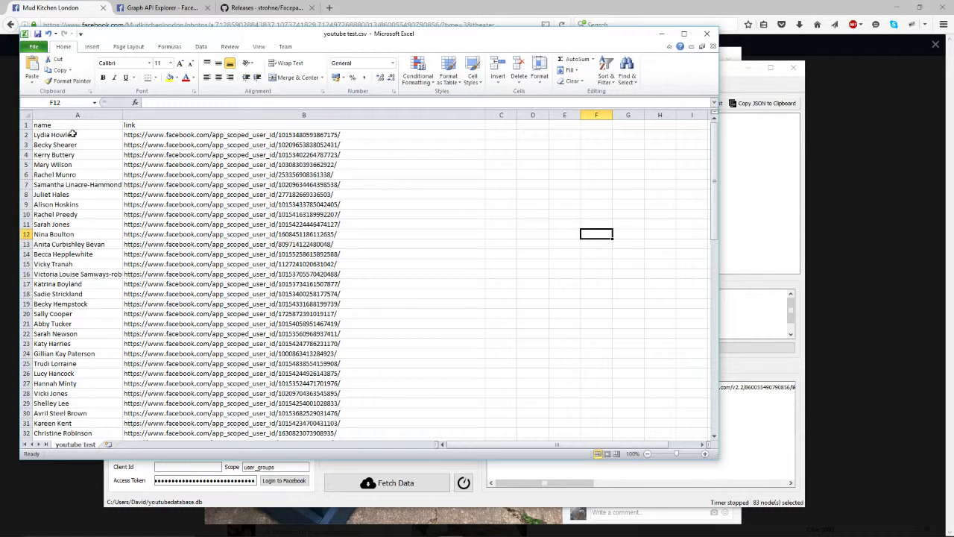
- Copy the full Facebook profile link from cell B5
double_click(75, 165)
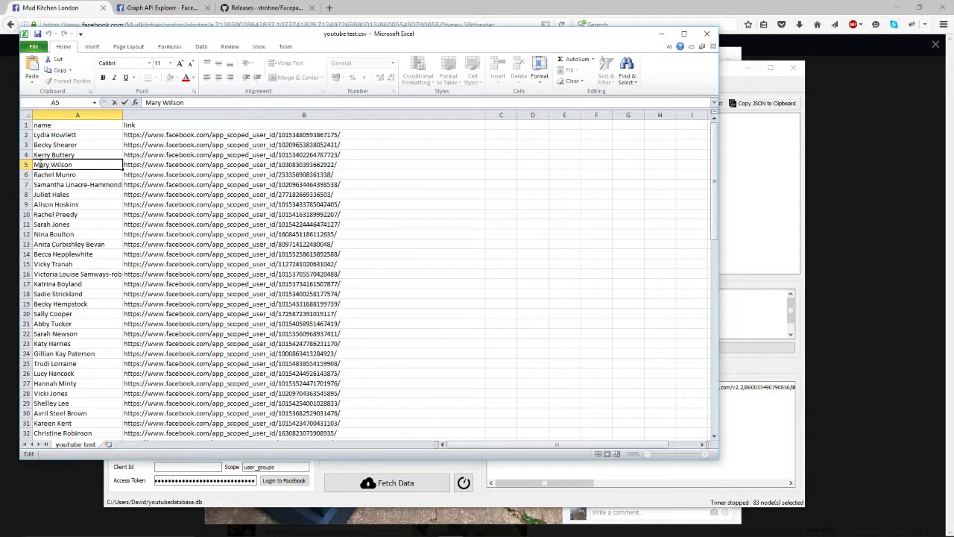
double_click(139, 165)
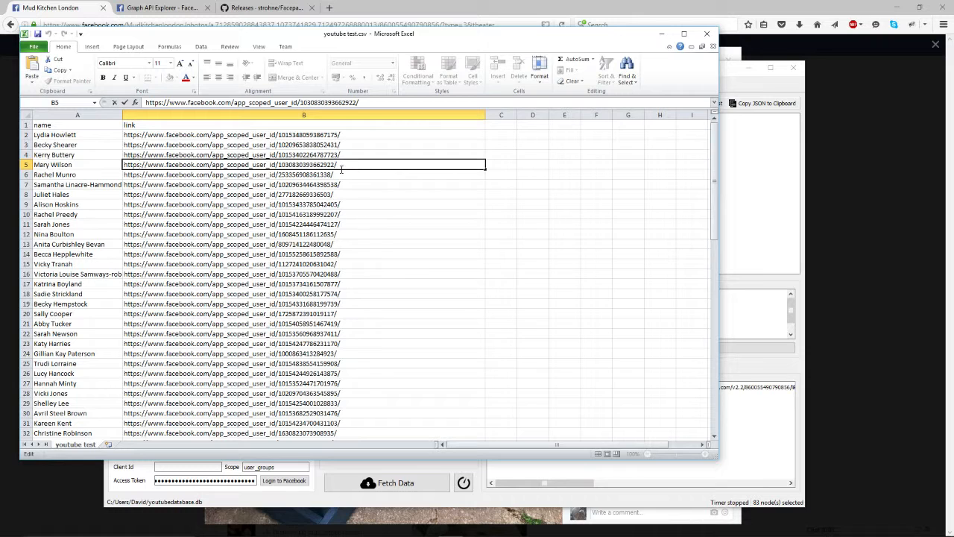
drag(342, 170, 123, 165)
key(ctrl+c)
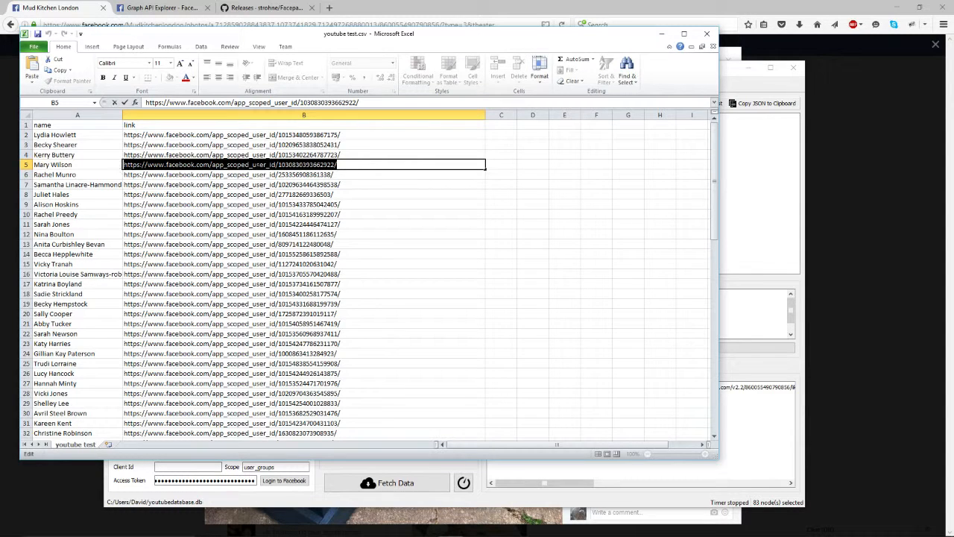
- Switch to Firefox and open the copied profile link in a new browser tab
click(872, 199)
click(329, 9)
key(ctrl+v)
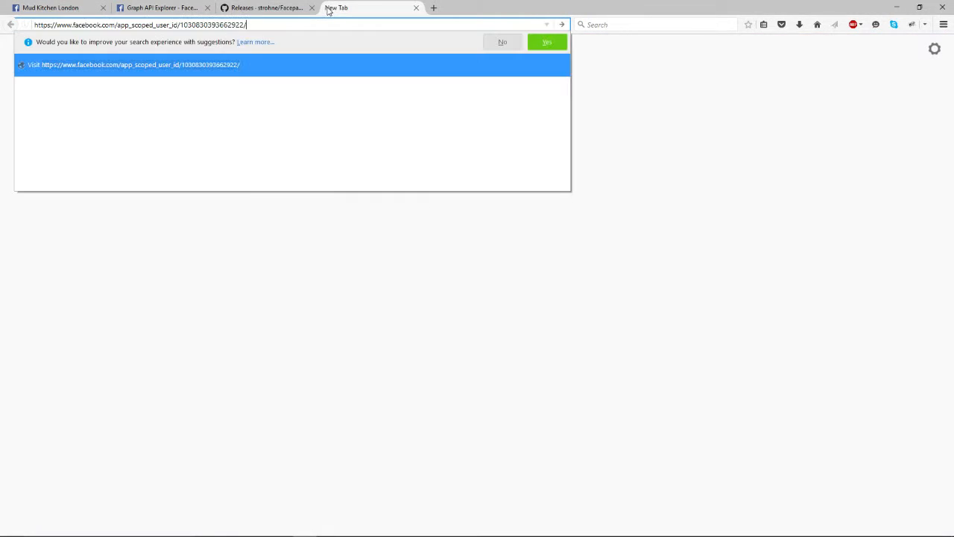
key(Return)
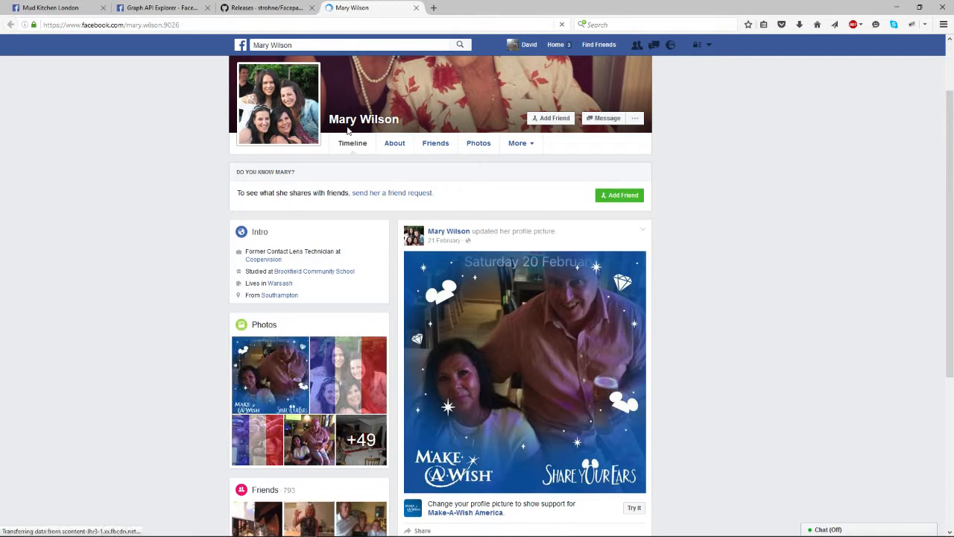
mouse_move(365, 533)
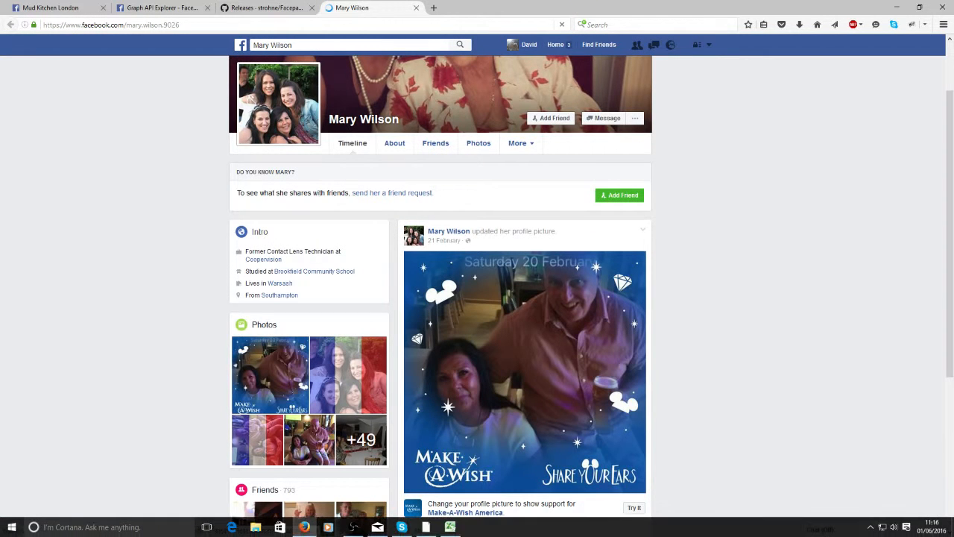
click(355, 528)
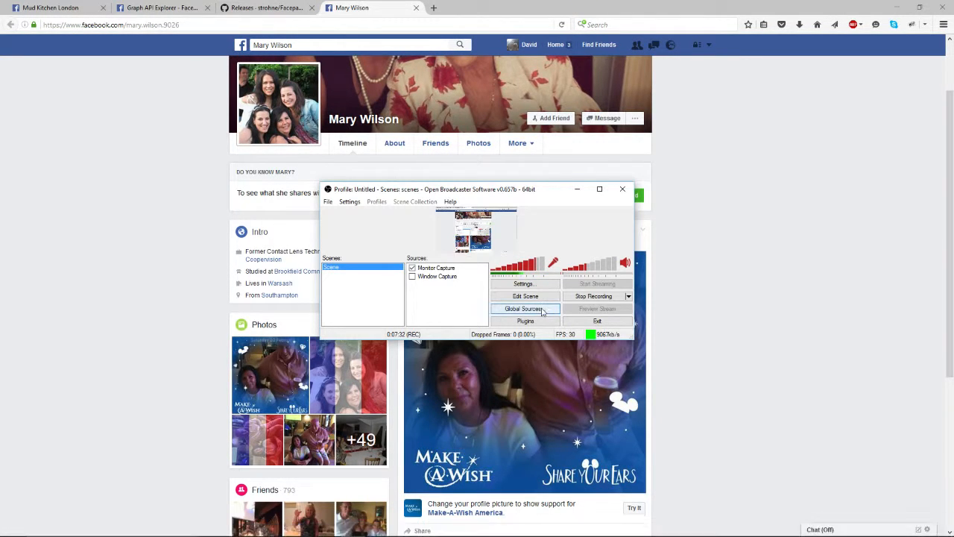